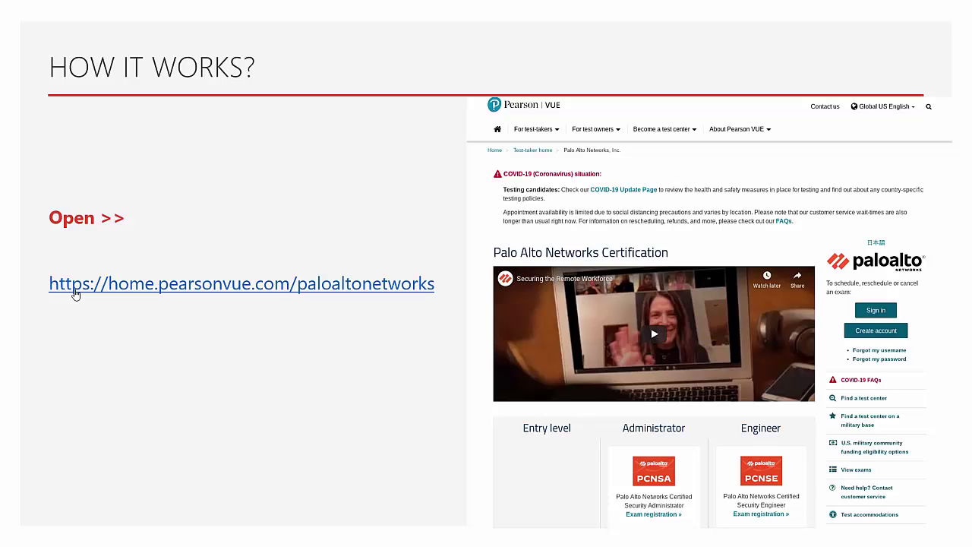
Follow the pearsonvue.com/paloaltonetworks link to the Pearson VUE Palo Alto Networks page
click(135, 298)
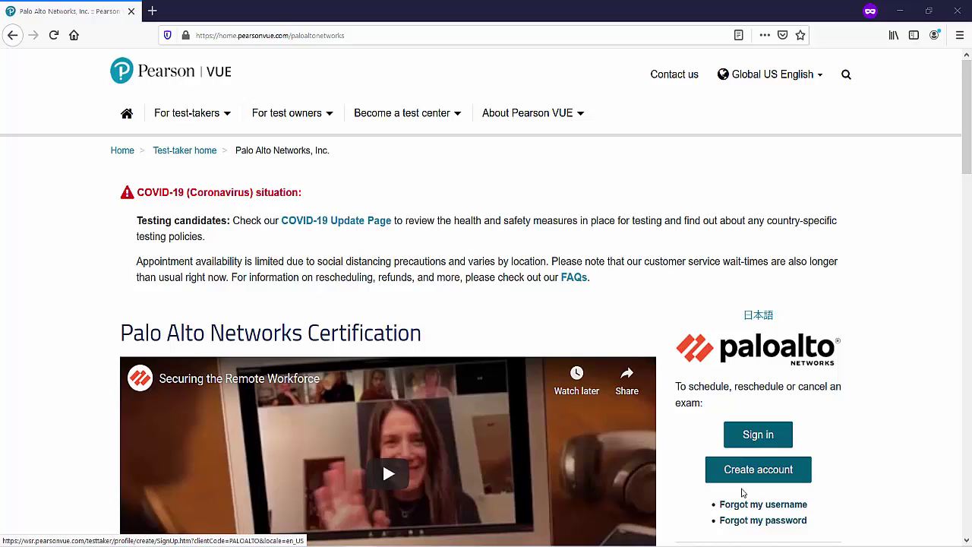
Start a new test-taker account and accept the Privacy Policy agreement
click(742, 473)
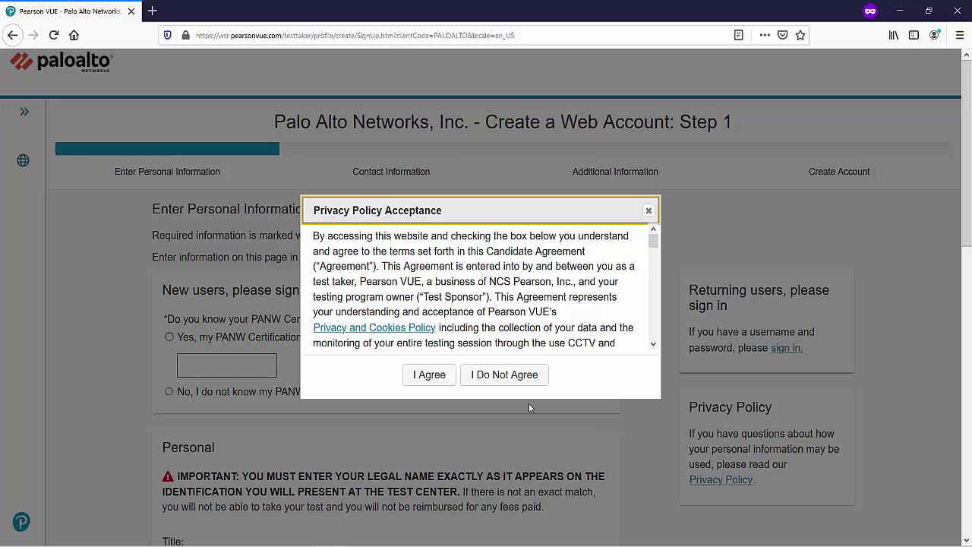
scroll(486, 319, down, 5)
scroll(490, 325, down, 3)
scroll(486, 321, down, 3)
scroll(448, 300, down, 5)
scroll(410, 277, up, 3)
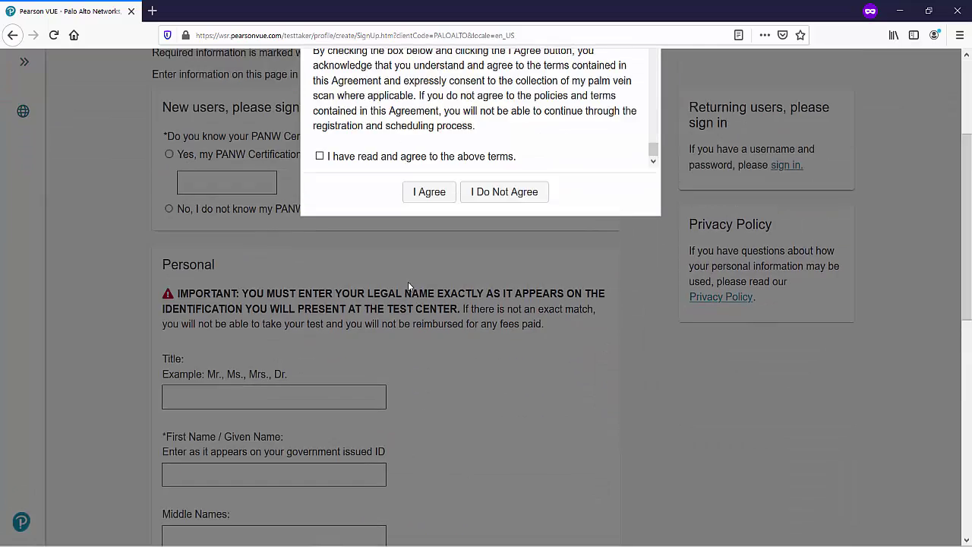
scroll(405, 277, up, 1)
click(406, 273)
click(425, 306)
Answer No to Certification ID, enter title Mr, the first and last name, and start the email field
click(302, 323)
scroll(301, 326, down, 3)
click(275, 307)
text(Mr)
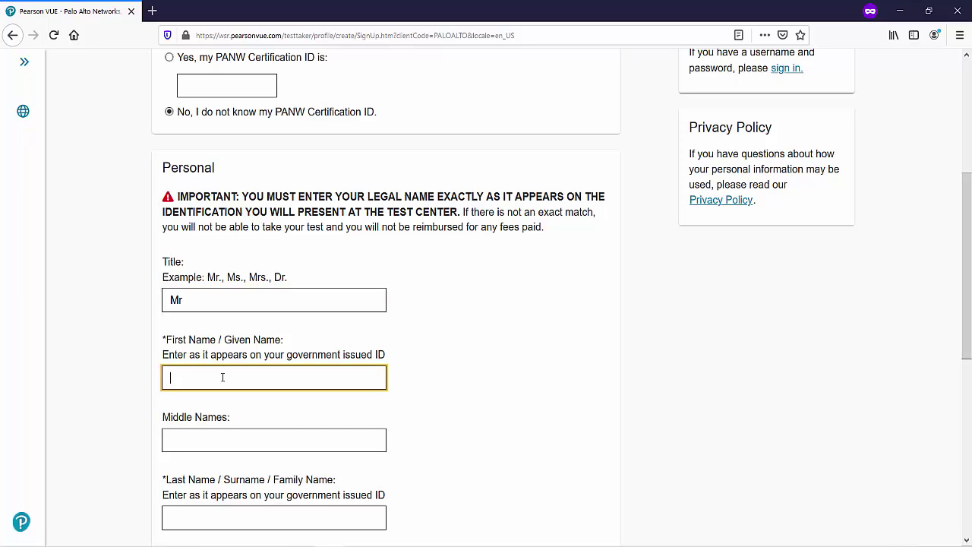
key(Tab)
key(Tab)
scroll(223, 378, down, 3)
scroll(220, 383, down, 5)
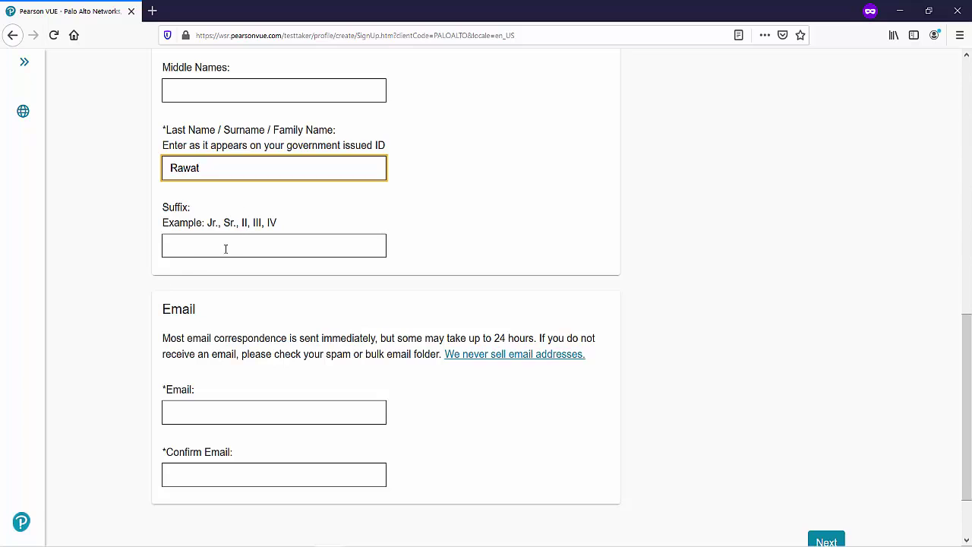
click(233, 405)
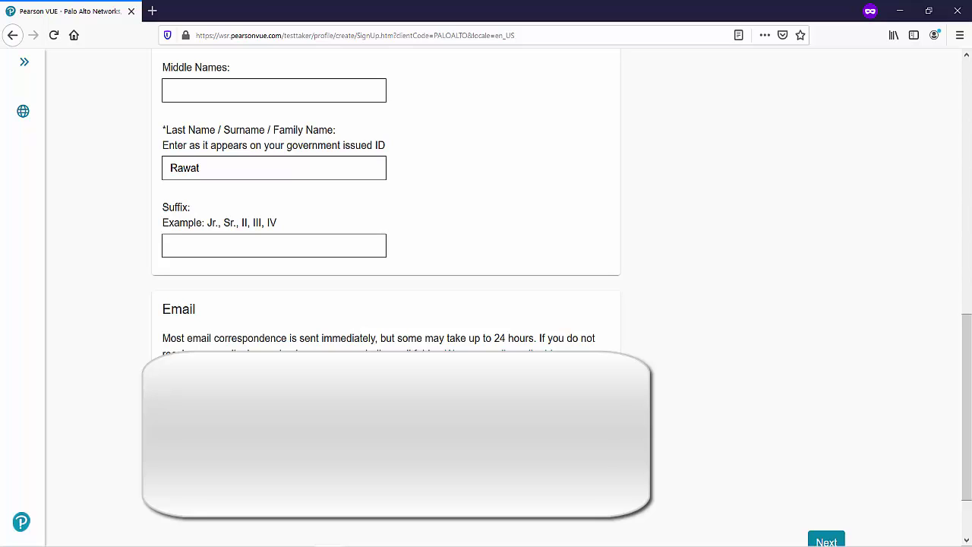
scroll(734, 423, down, 2)
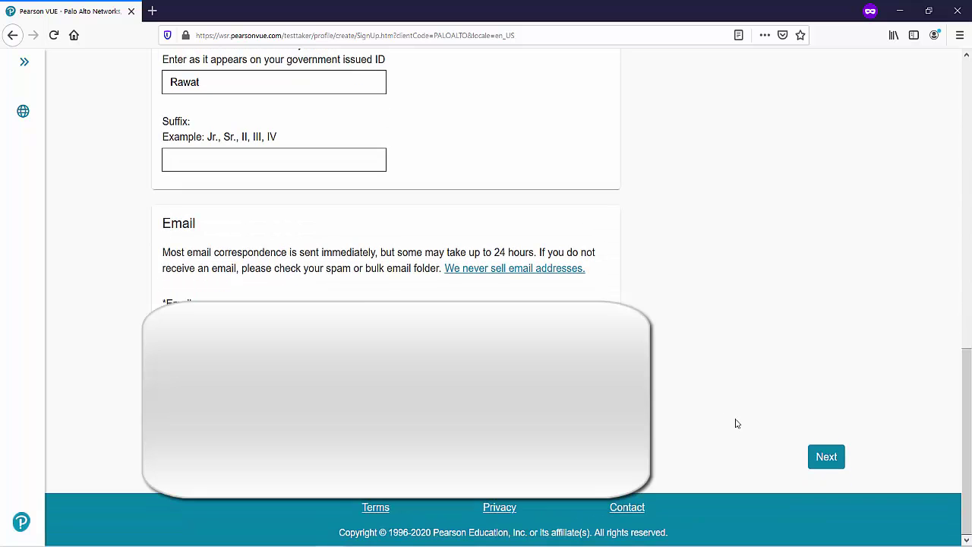
Continue to contact details and set the address type to Work
click(832, 459)
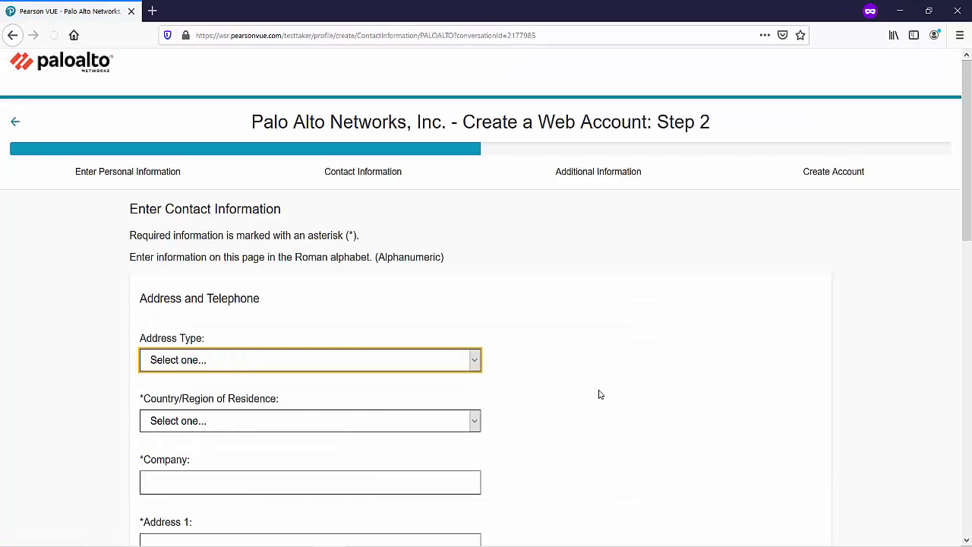
scroll(597, 392, down, 3)
click(304, 224)
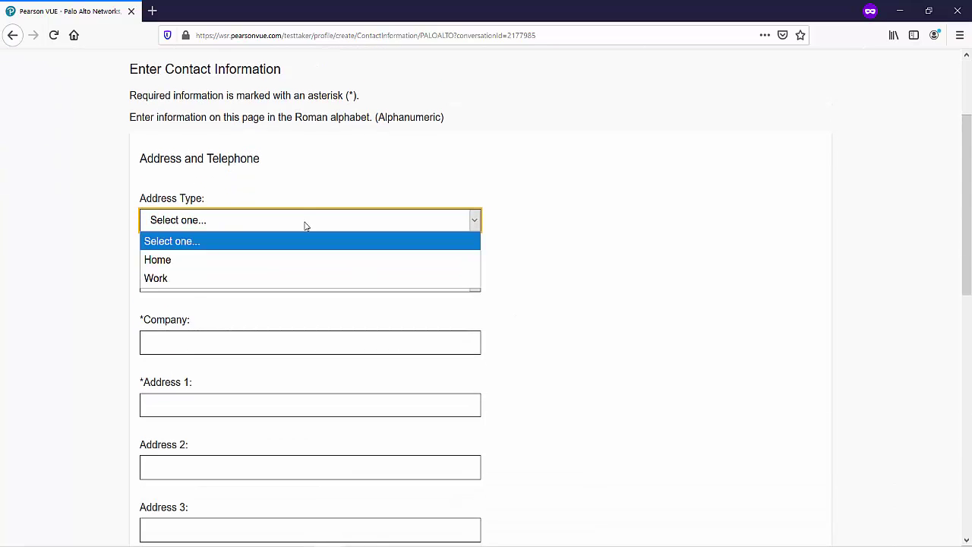
click(354, 278)
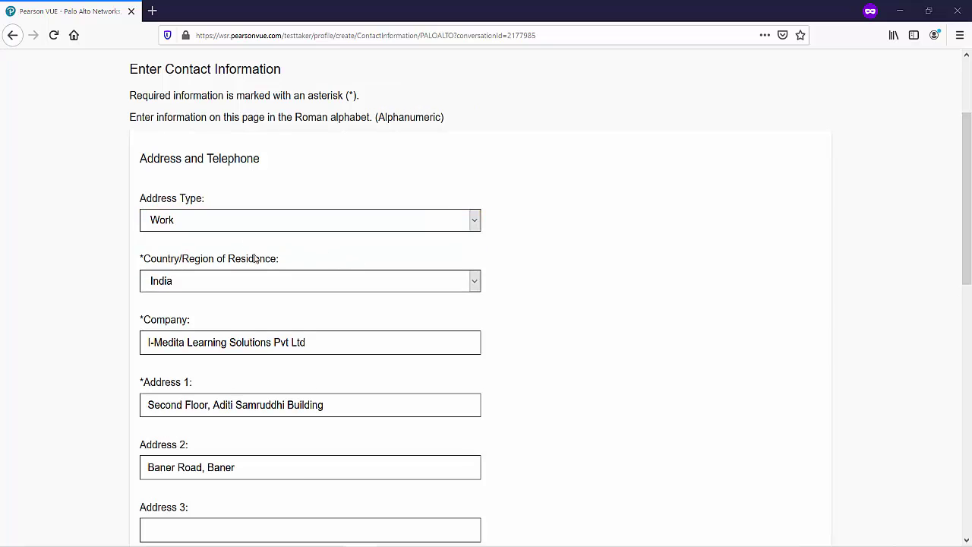
Keep English as the correspondence language and submit the contact details
scroll(250, 278, down, 3)
scroll(250, 278, up, 1)
scroll(249, 277, down, 1)
scroll(228, 250, down, 1)
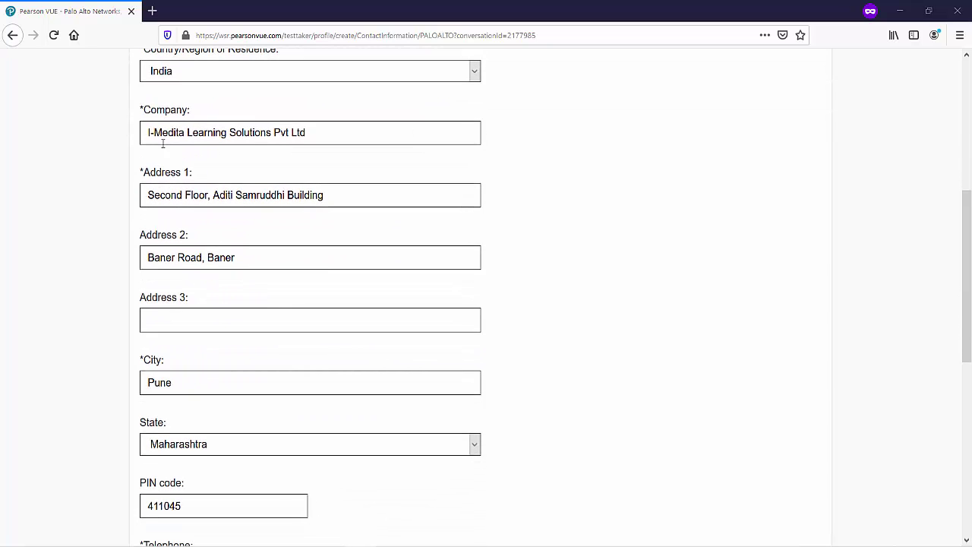
scroll(330, 228, down, 1)
scroll(326, 237, down, 2)
scroll(326, 237, down, 2)
scroll(327, 237, down, 1)
scroll(326, 236, down, 1)
click(298, 387)
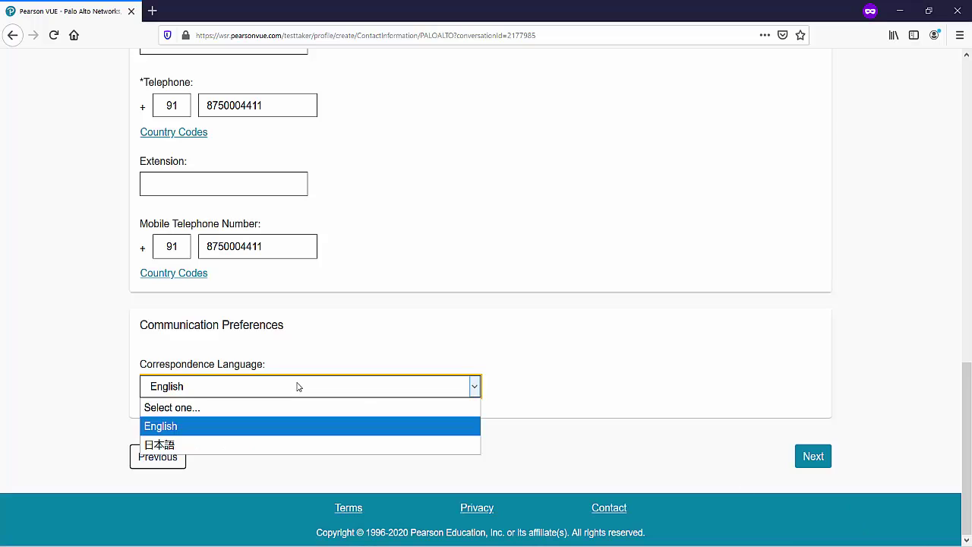
click(247, 424)
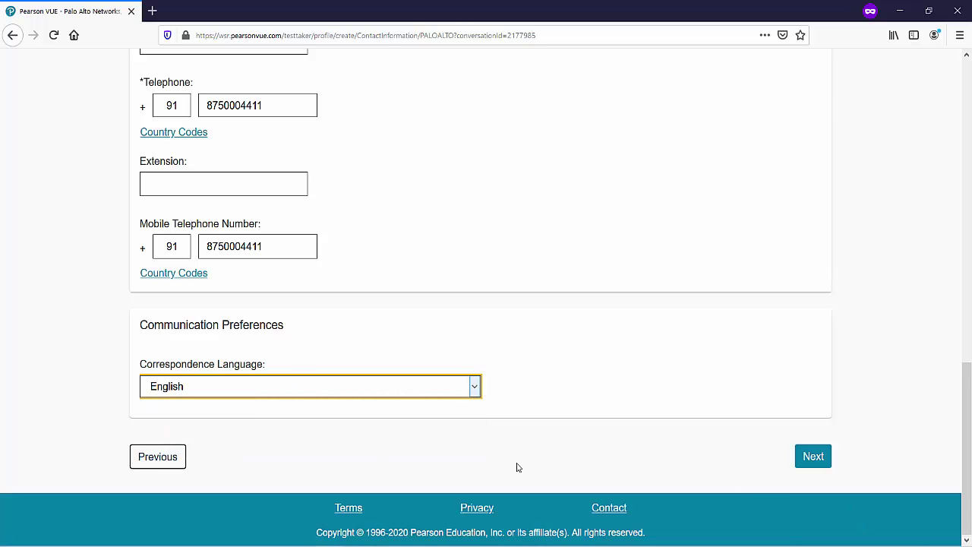
click(811, 458)
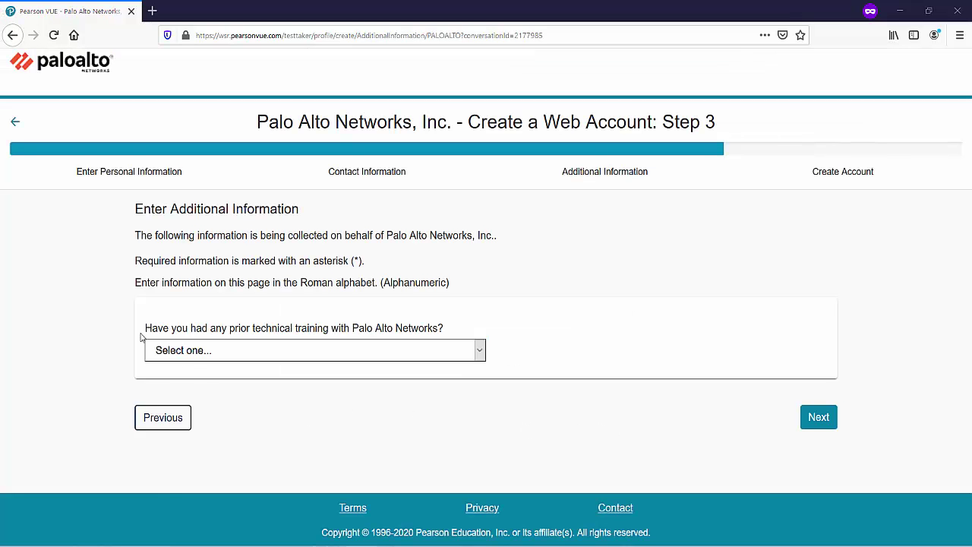
Answer No to prior Palo Alto training and submit the additional information
click(339, 351)
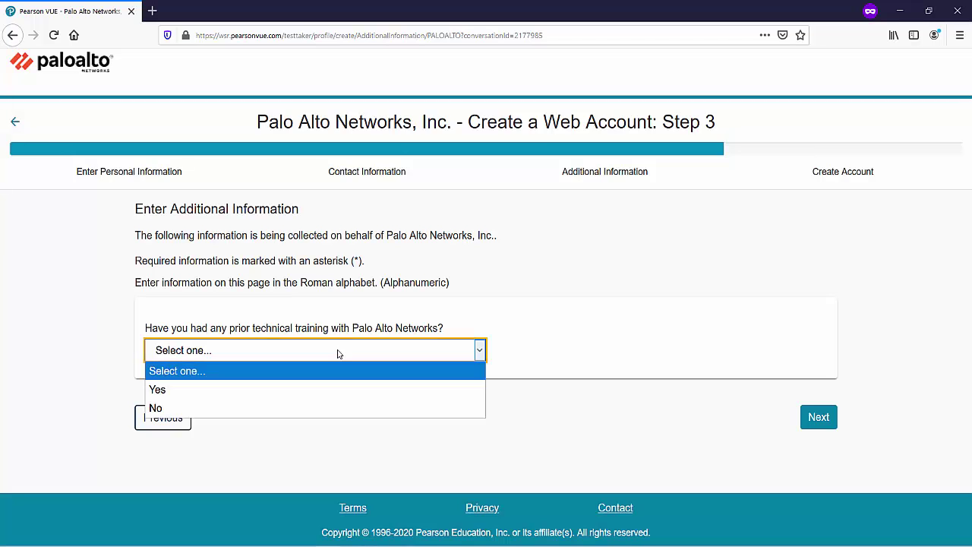
click(306, 409)
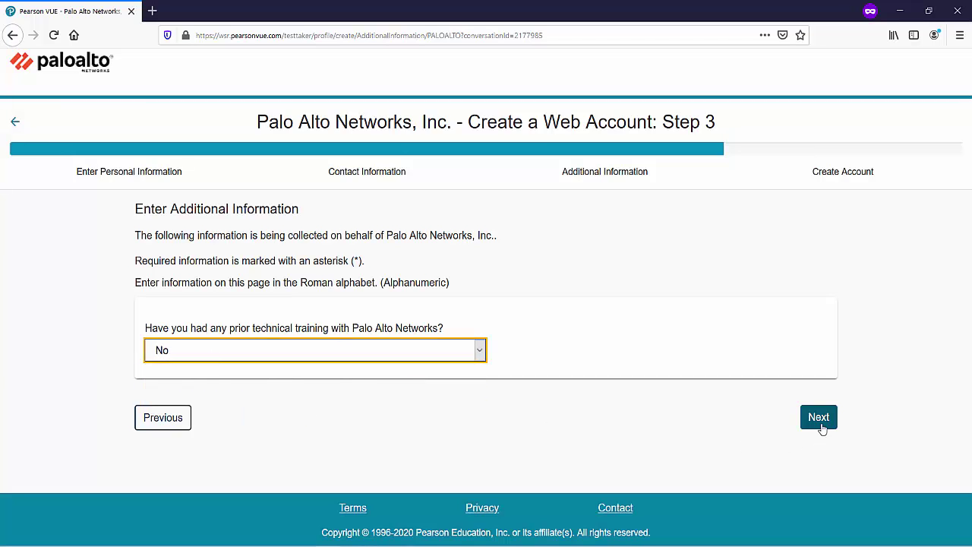
click(820, 426)
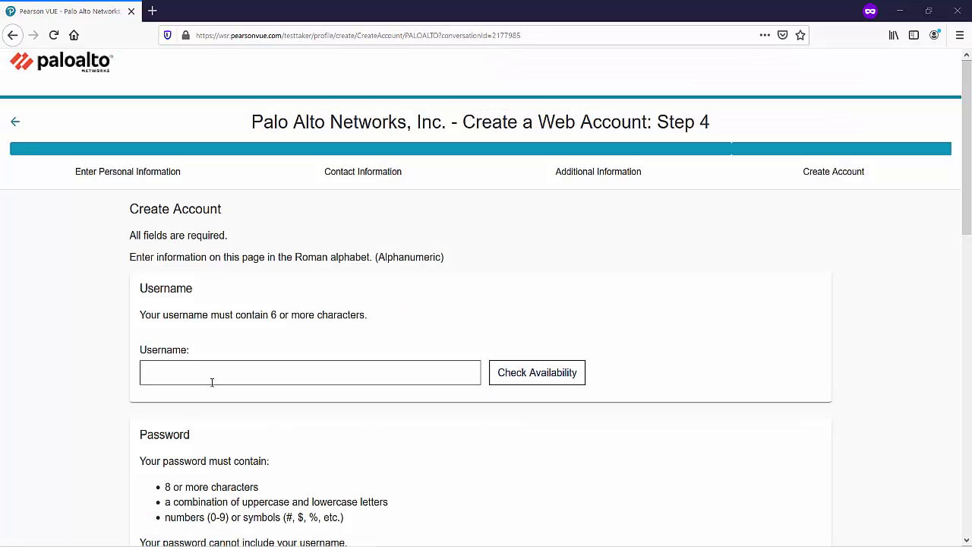
Enter a username, confirm its availability, and go through the password and security-question fields
click(213, 374)
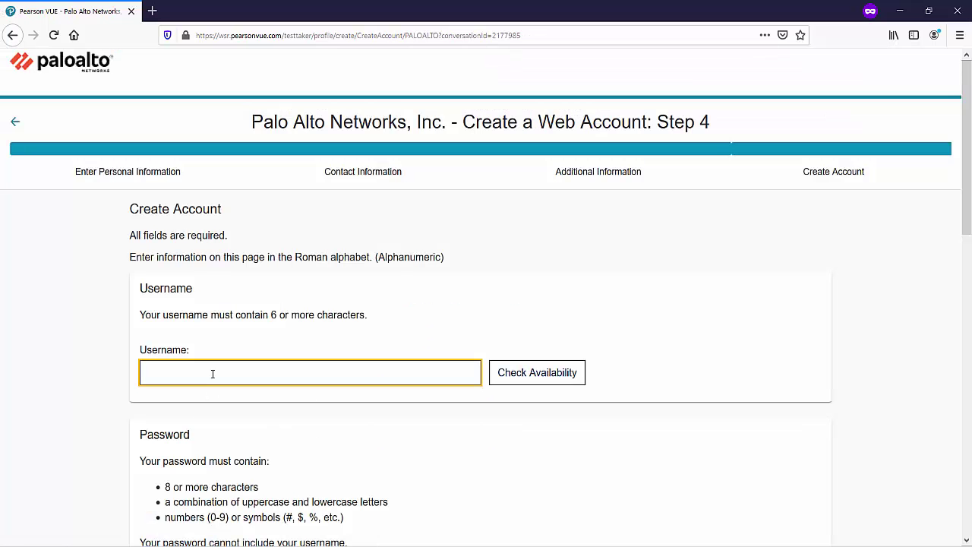
text(saurabh.)
text(imedita)
click(569, 379)
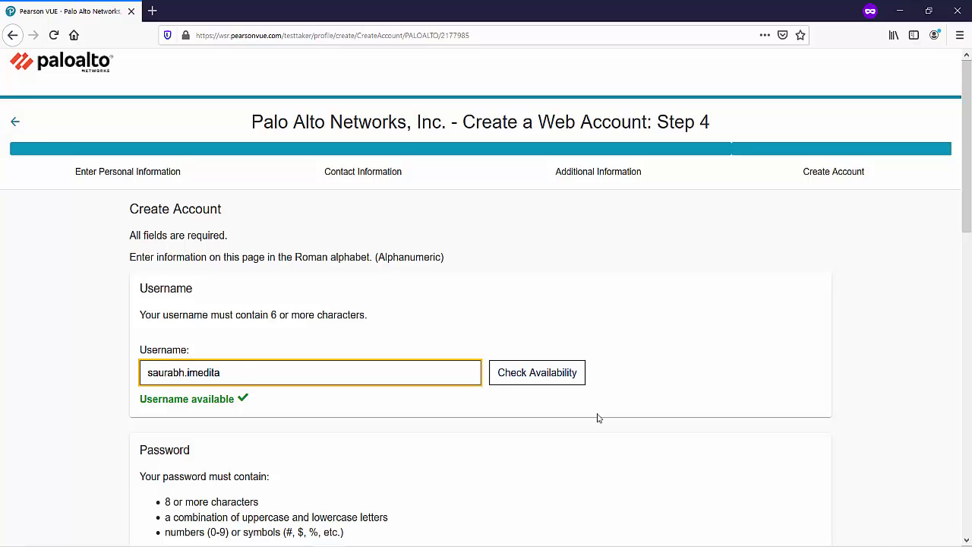
scroll(538, 434, down, 3)
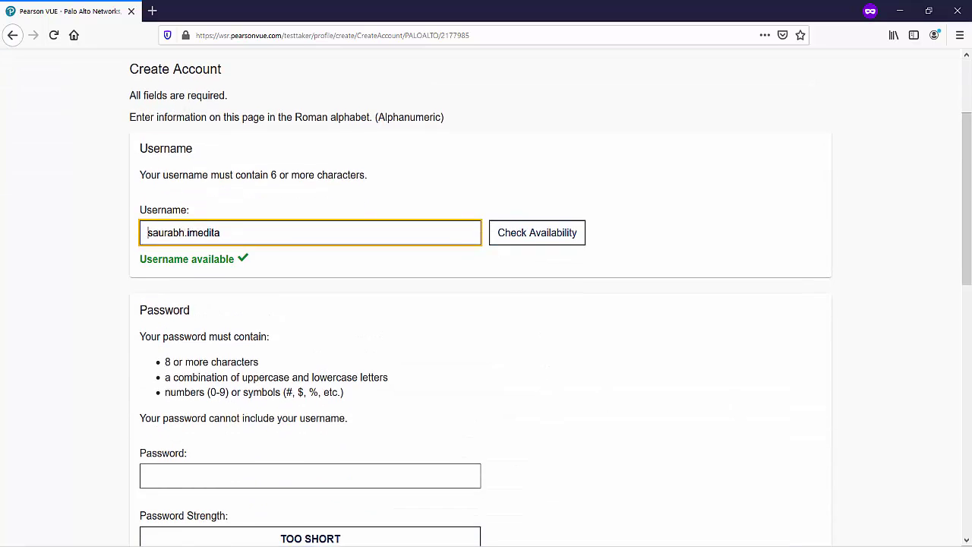
scroll(241, 340, down, 3)
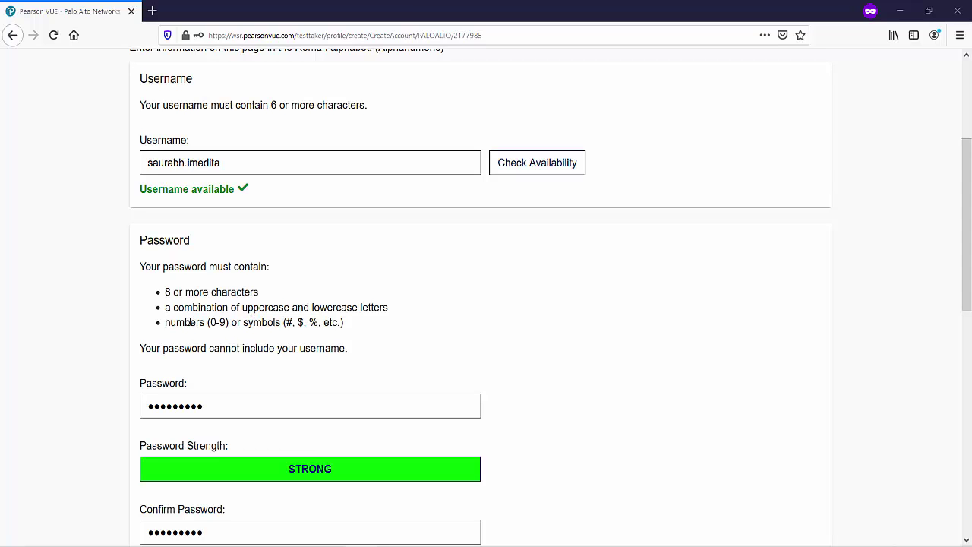
scroll(228, 342, down, 2)
scroll(228, 343, down, 1)
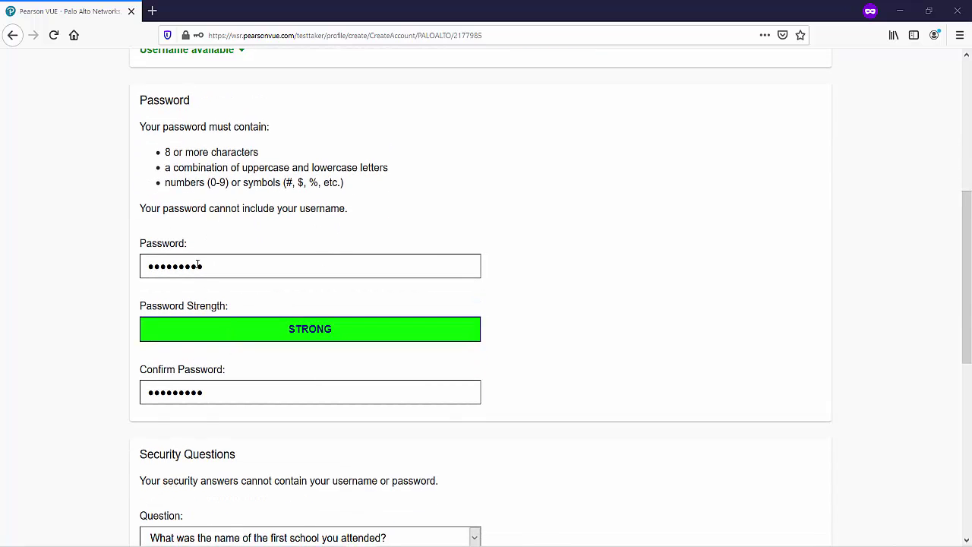
scroll(227, 342, down, 3)
scroll(235, 349, down, 3)
scroll(243, 357, down, 4)
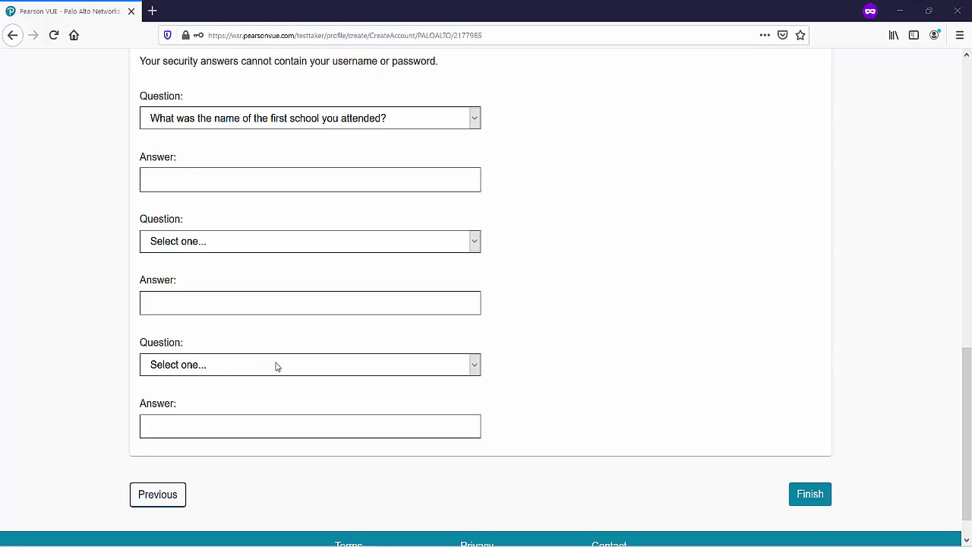
scroll(287, 256, up, 3)
scroll(287, 258, down, 1)
scroll(284, 258, down, 2)
scroll(282, 257, up, 2)
scroll(289, 258, down, 1)
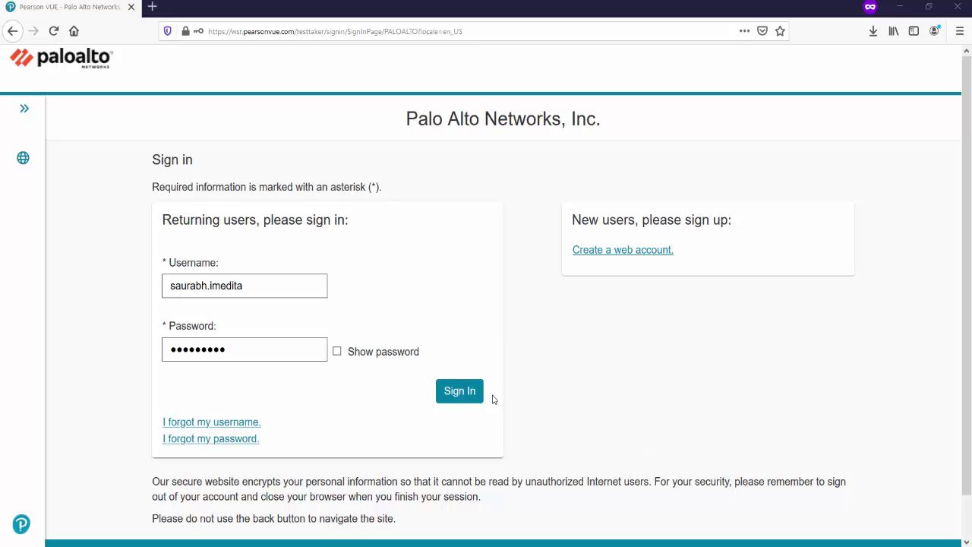
Sign in, then highlight the Exam Catalog and My Account sections on the Dashboard
click(458, 397)
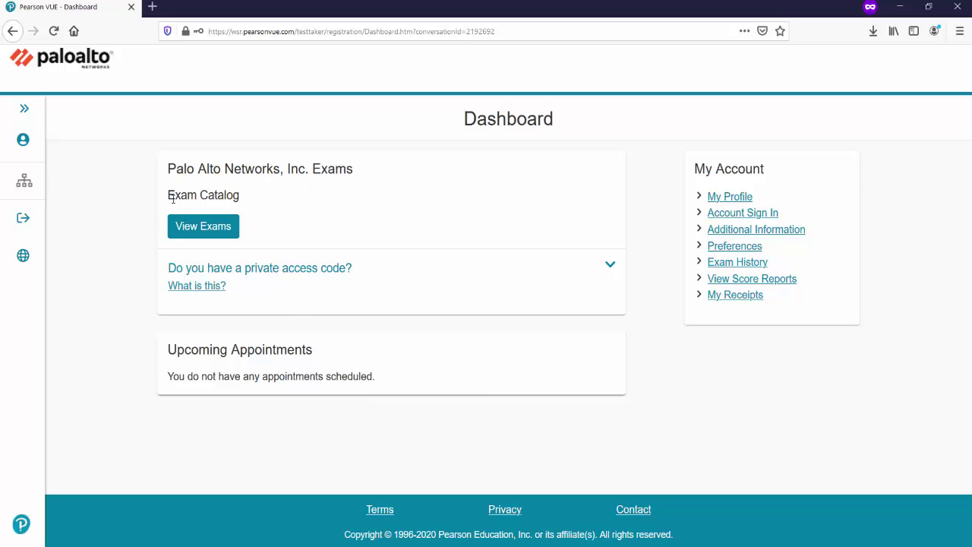
drag(168, 195, 240, 196)
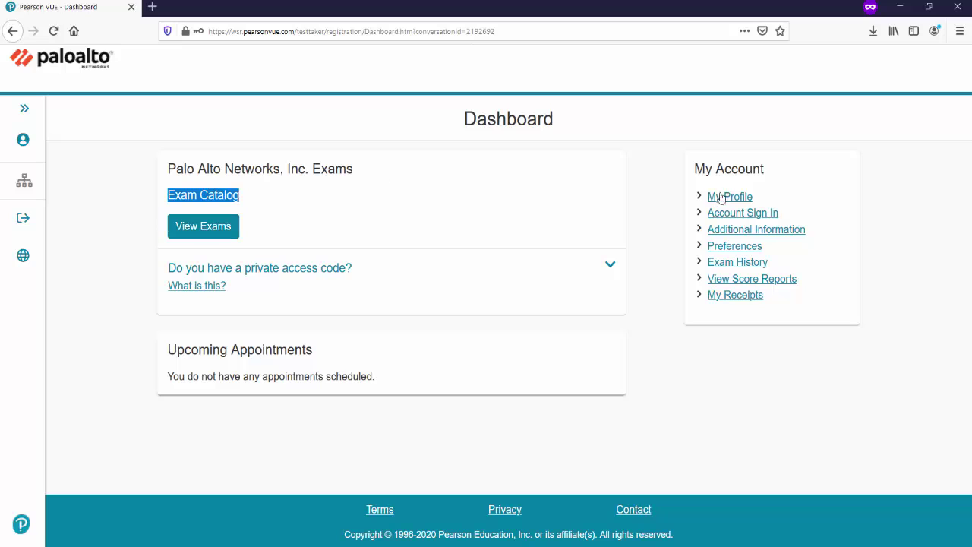
click(759, 199)
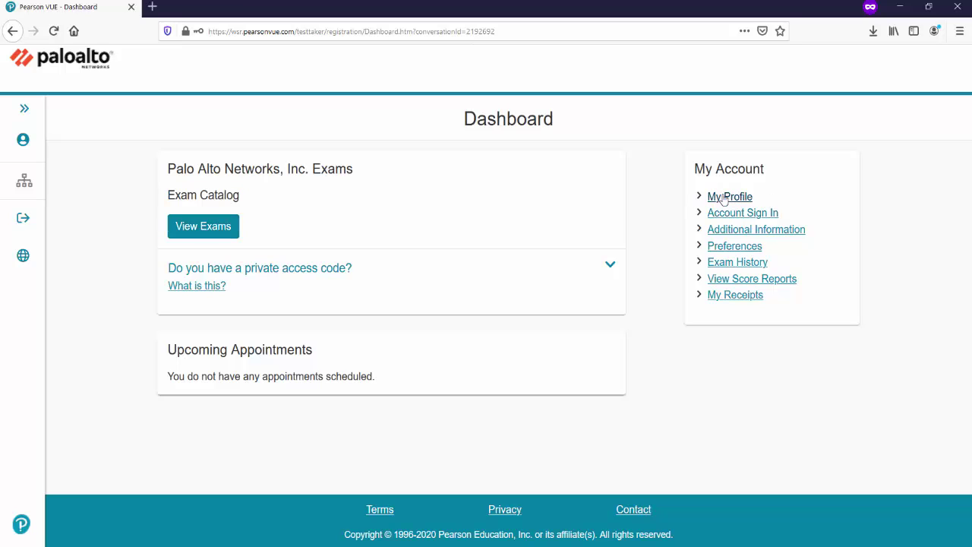
drag(700, 196, 690, 168)
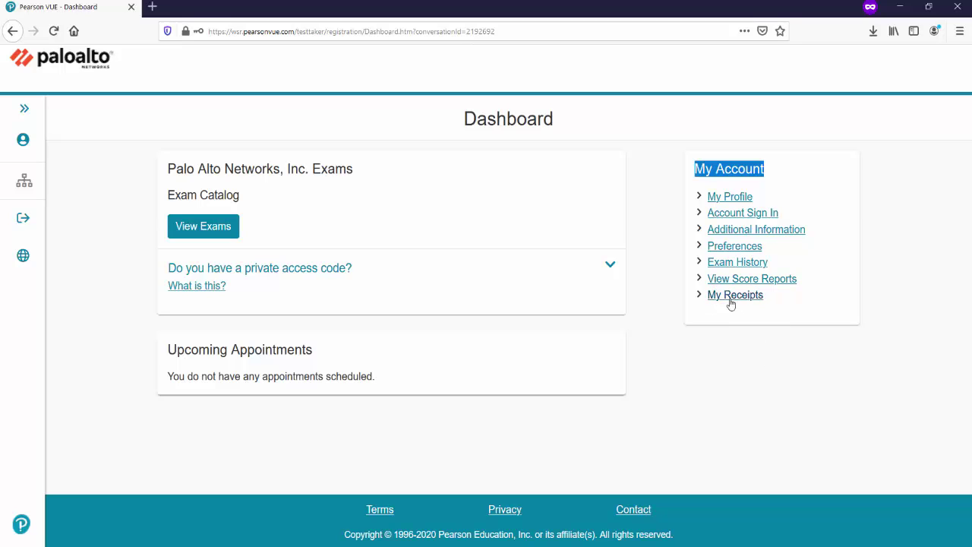
Show the exam catalog and select the PCNSE Network Security Engineer exam
click(210, 233)
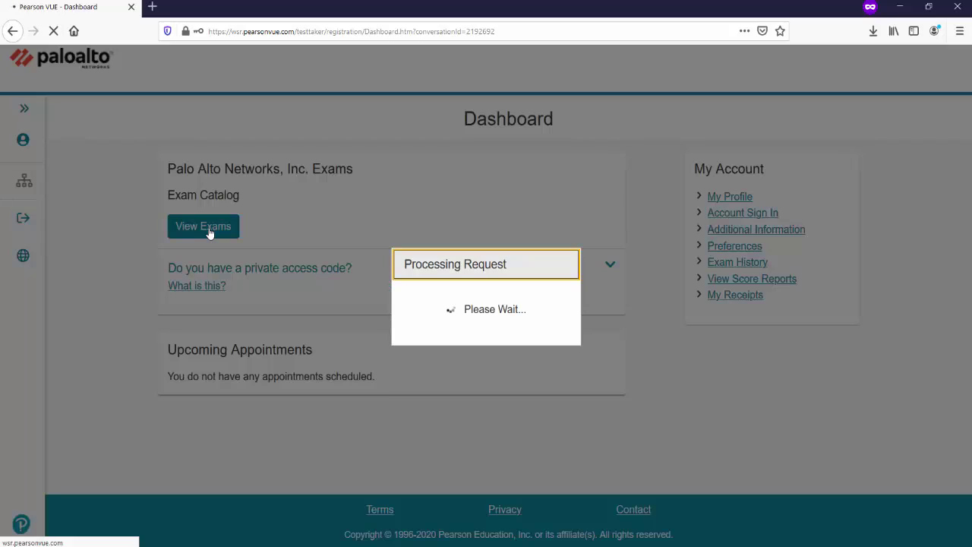
scroll(451, 345, down, 2)
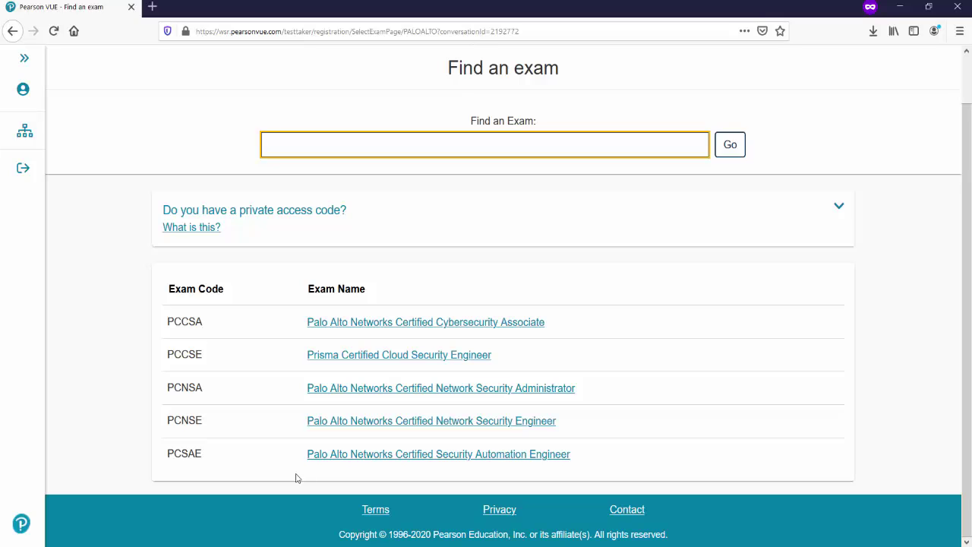
click(394, 423)
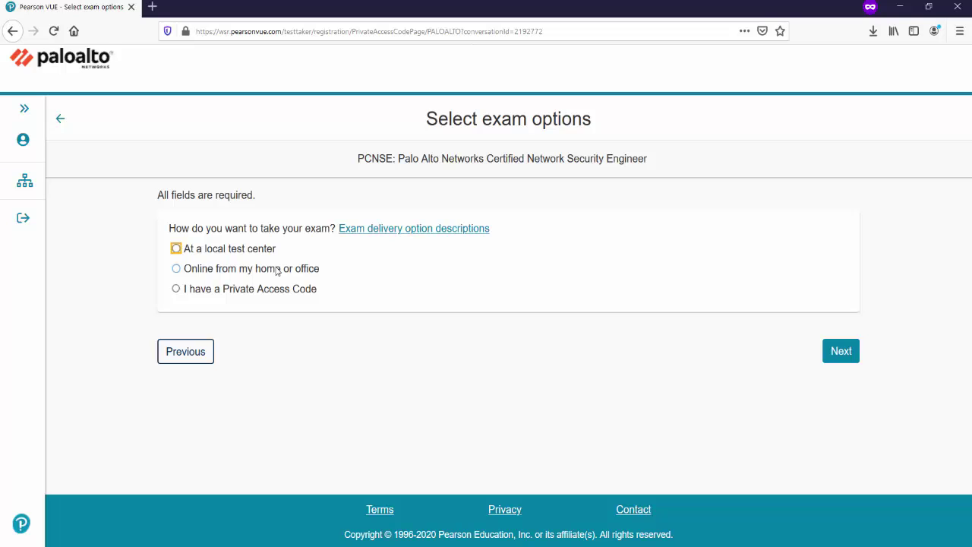
Pick 'Online from my home or office' delivery and tick all four online exam policy checkboxes
click(258, 271)
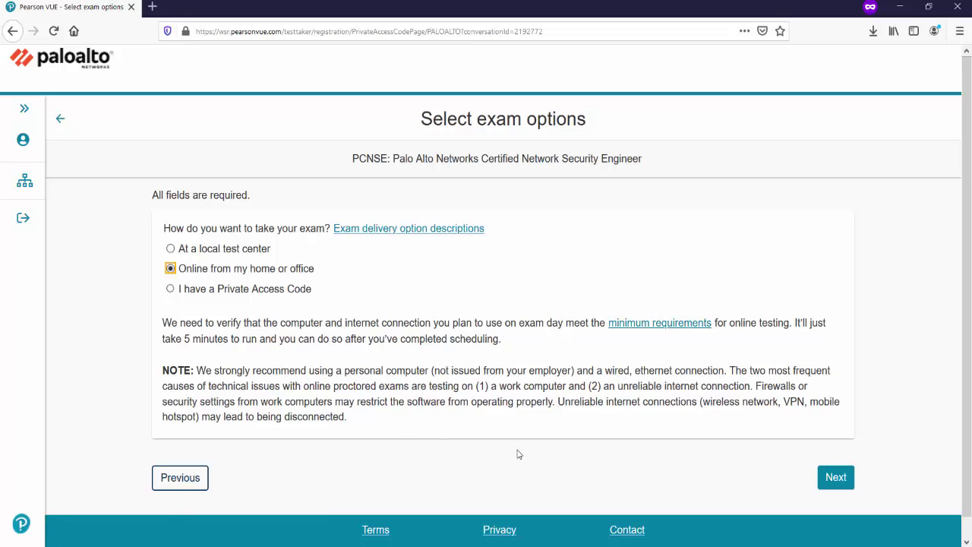
click(843, 483)
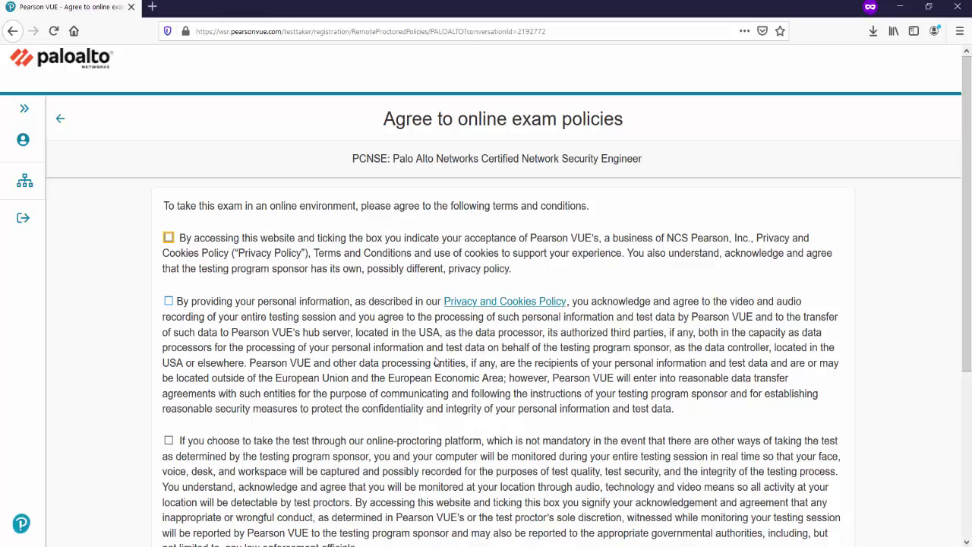
click(169, 238)
click(168, 301)
click(168, 440)
scroll(167, 363, down, 3)
click(167, 335)
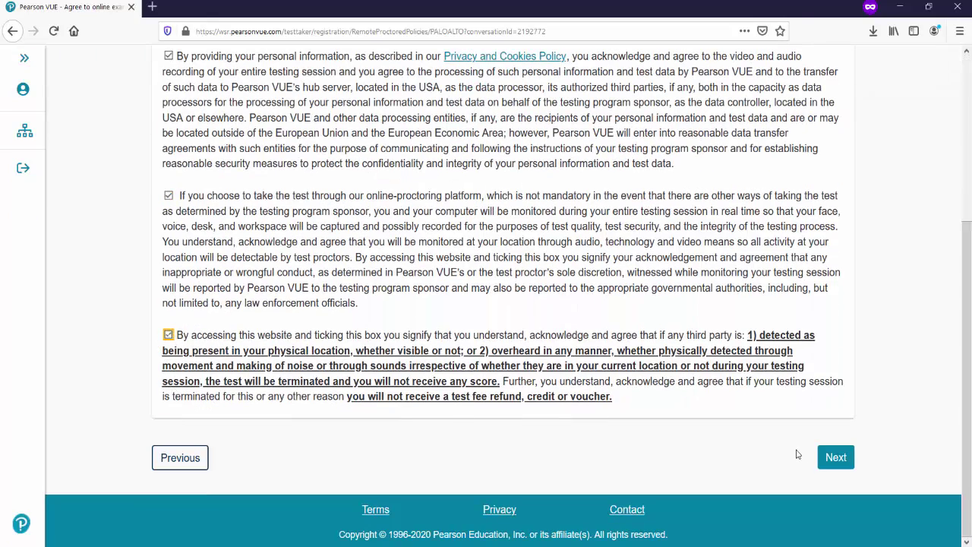
click(821, 458)
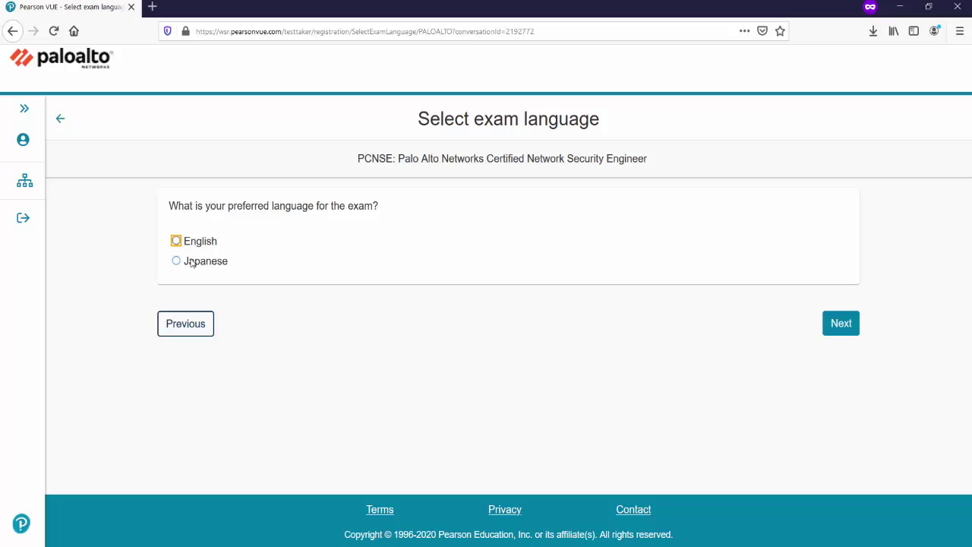
Choose English as the exam language and review the PCNSE exam details and testing policies
click(199, 241)
click(839, 324)
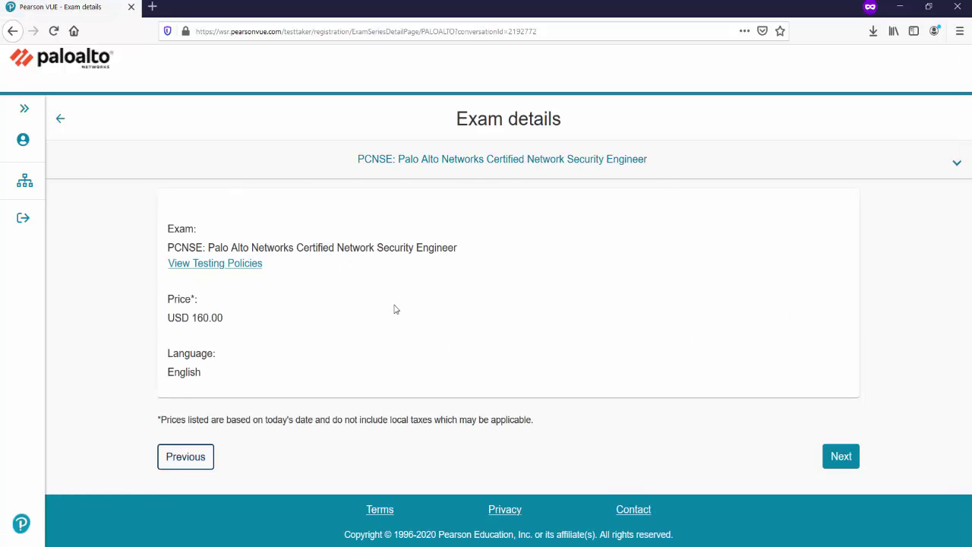
triple_click(230, 247)
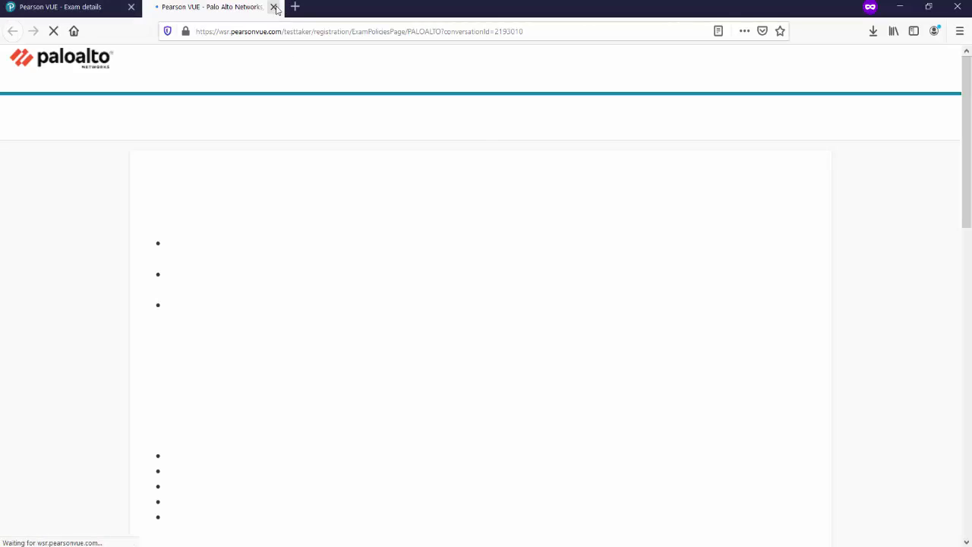
click(274, 7)
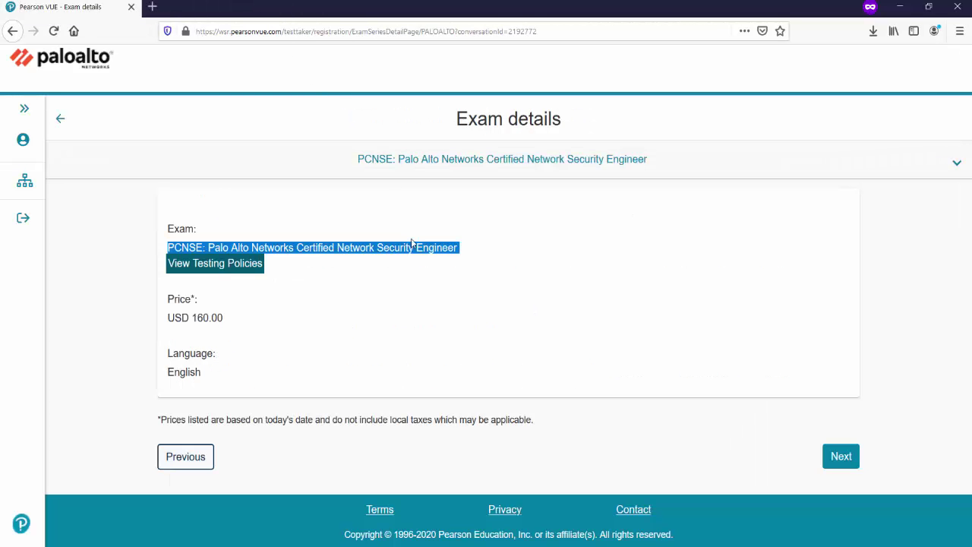
Highlight the USD 160.00 price and English language on the exam details page
click(129, 306)
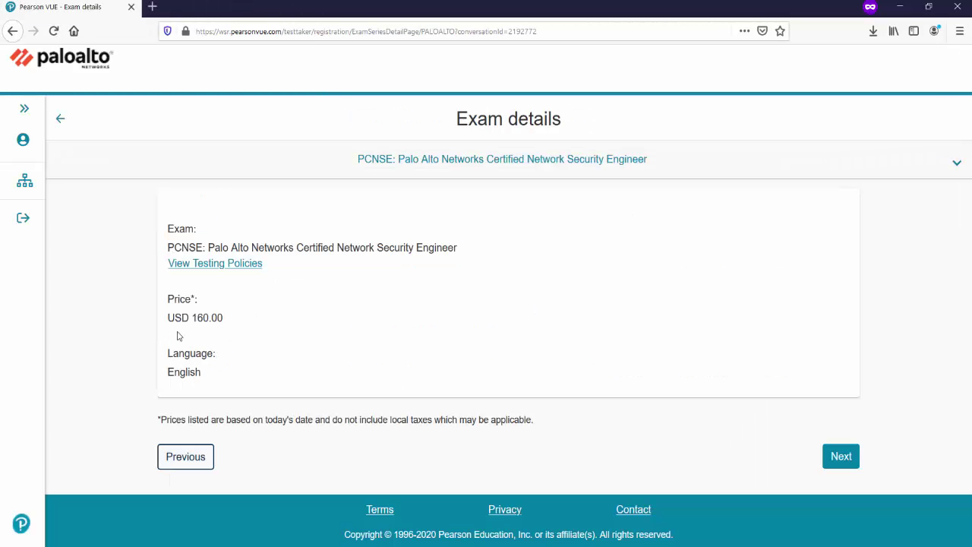
drag(168, 297, 227, 324)
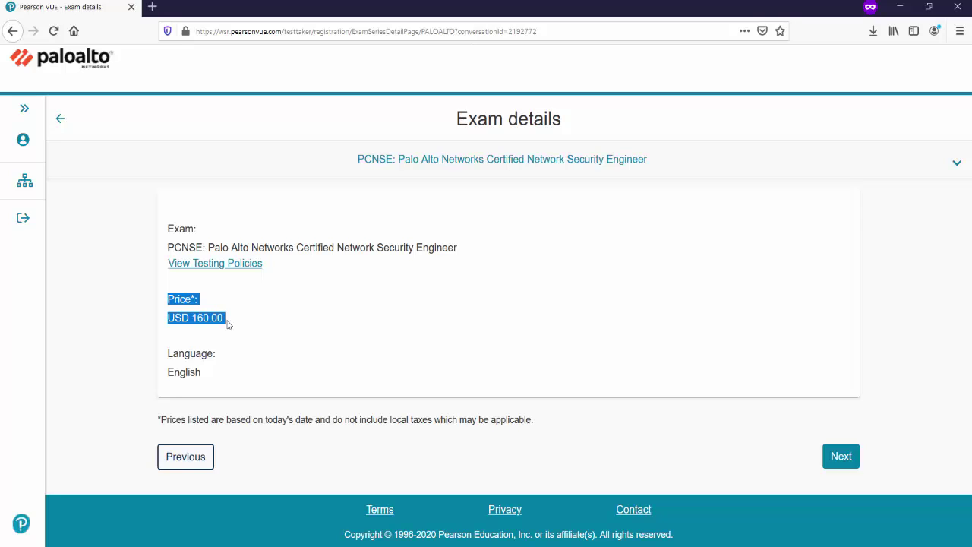
triple_click(171, 319)
triple_click(191, 354)
triple_click(190, 373)
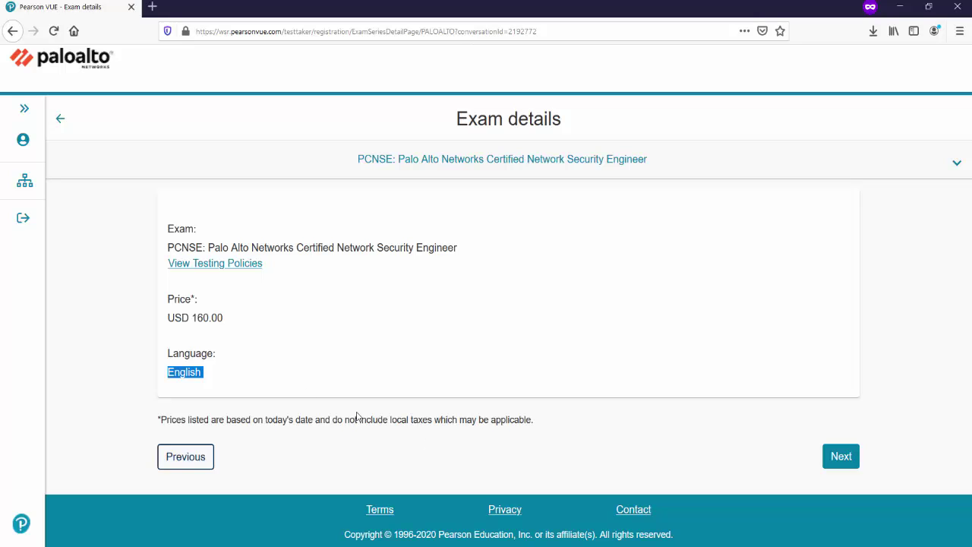
drag(192, 317, 208, 318)
triple_click(200, 318)
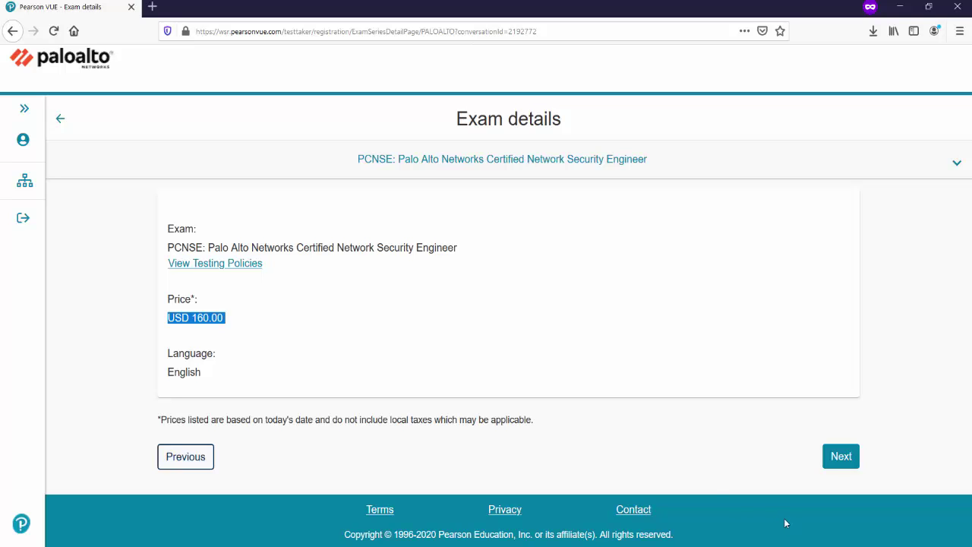
Select Customer, enter company I-Medita and a corporate email, opt out of marketing, and submit
click(850, 463)
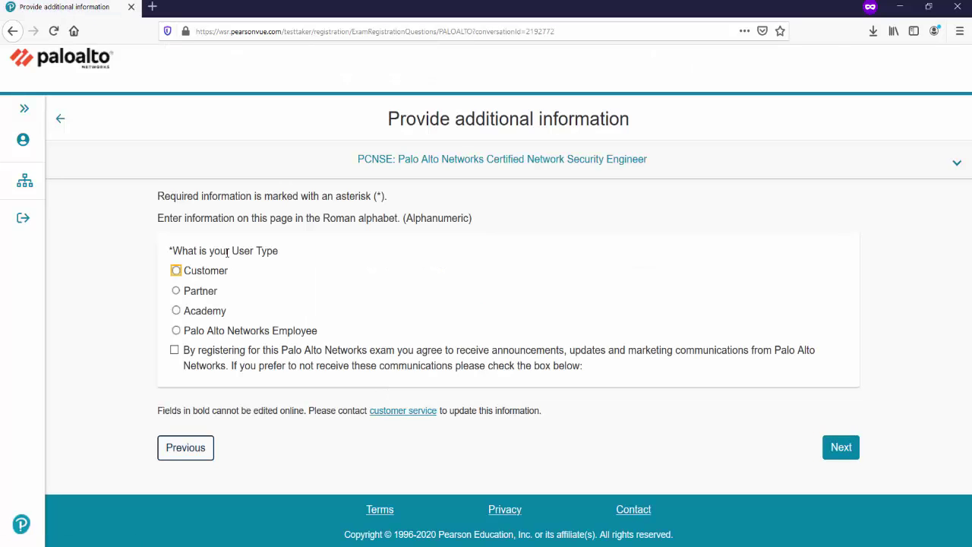
click(212, 274)
click(244, 413)
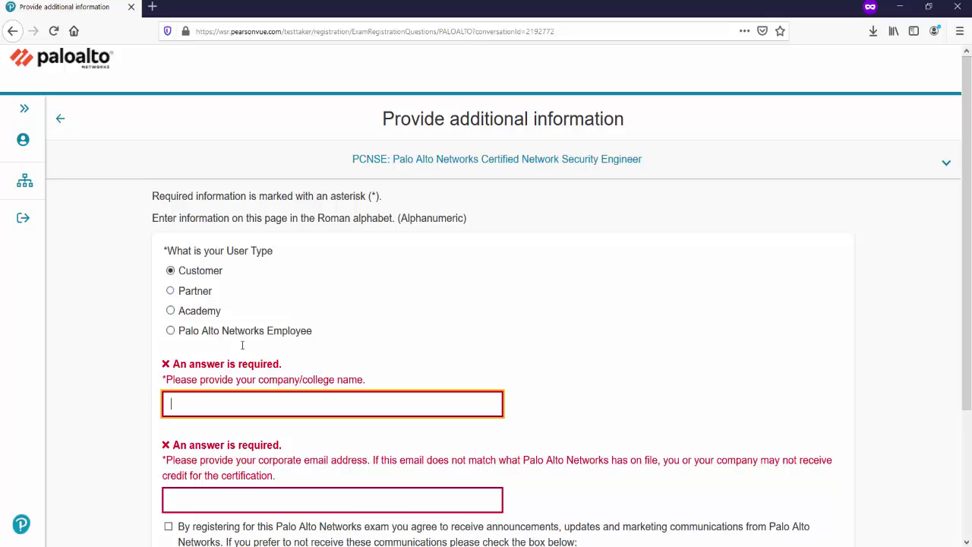
text(I-Medita)
scroll(253, 392, down, 2)
click(244, 363)
text(a)
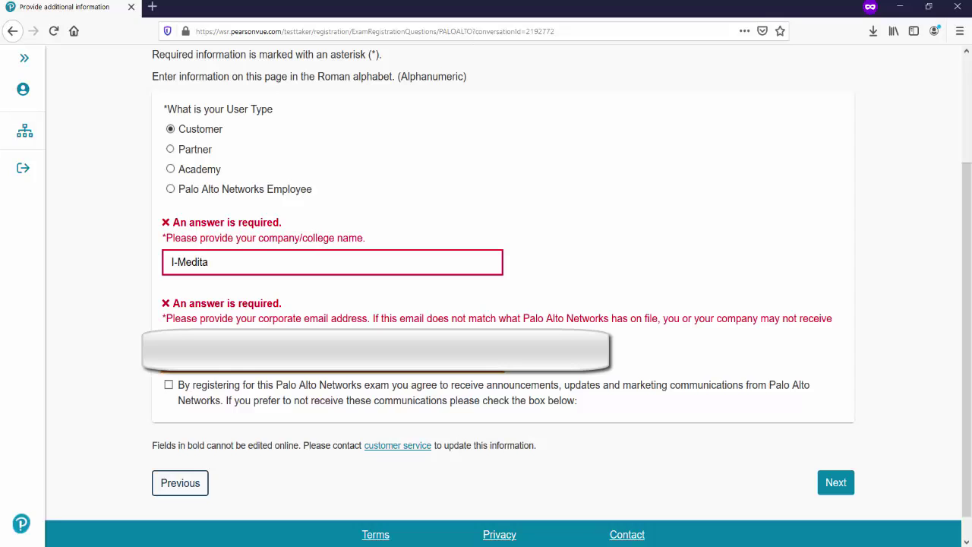
click(169, 384)
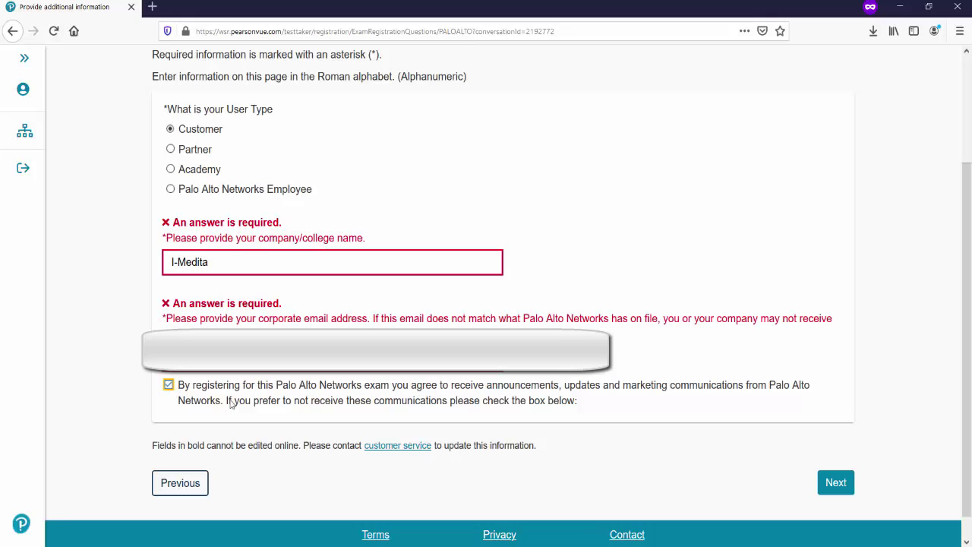
click(830, 484)
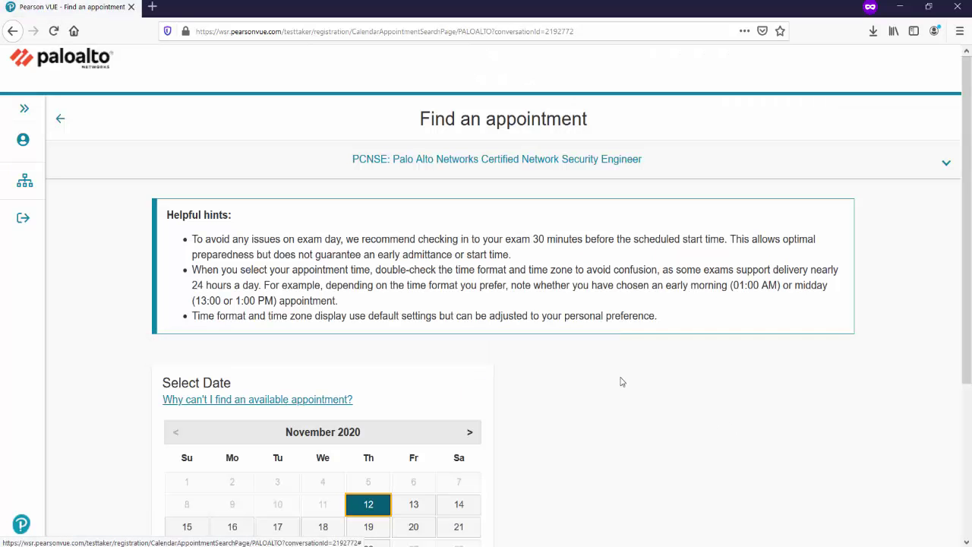
Browse the December 2020 and January 2021 calendars and pick January 13, 2021
scroll(615, 384, down, 2)
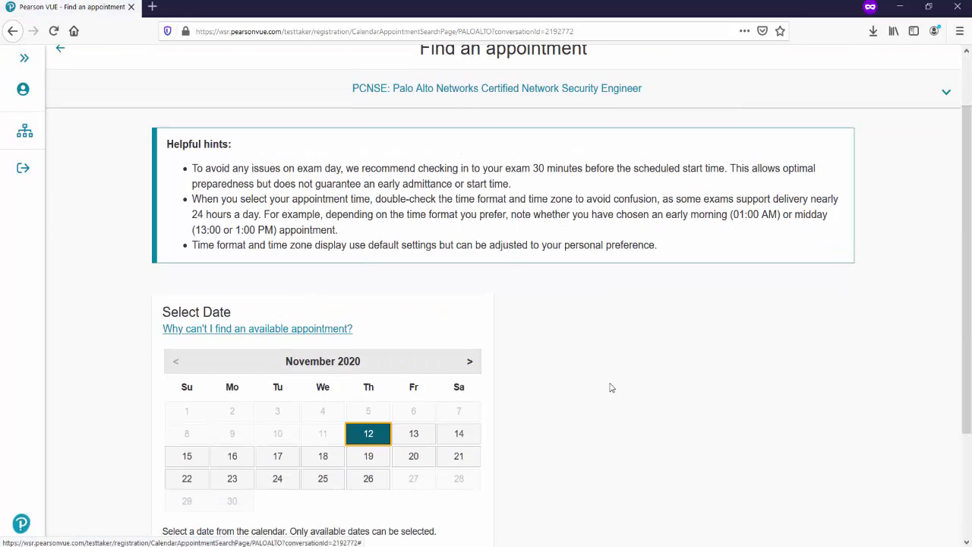
scroll(611, 387, down, 2)
scroll(612, 388, down, 2)
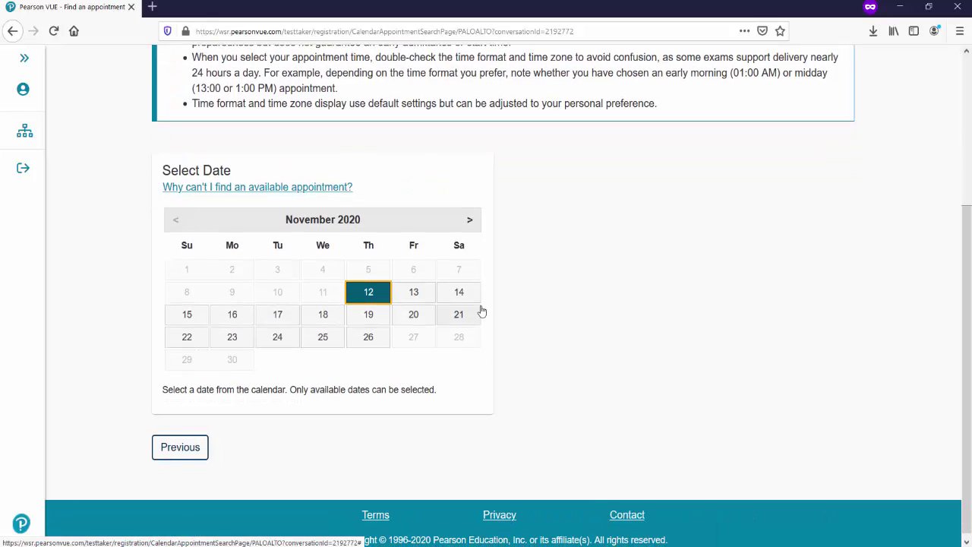
click(472, 221)
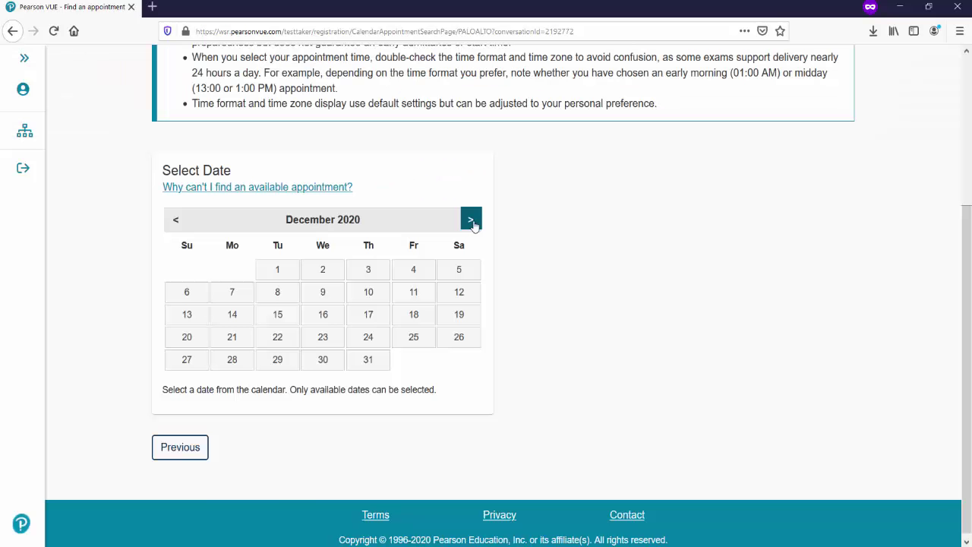
click(471, 221)
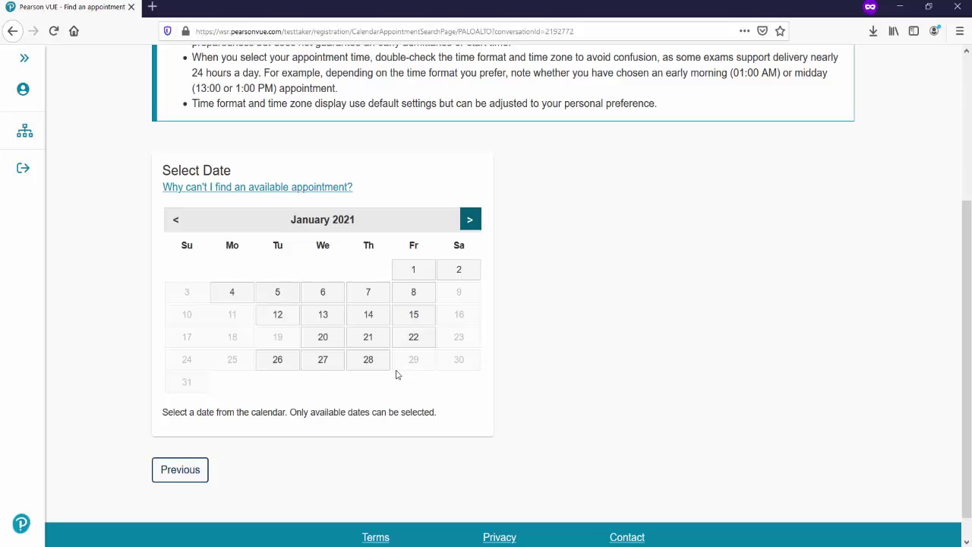
click(175, 222)
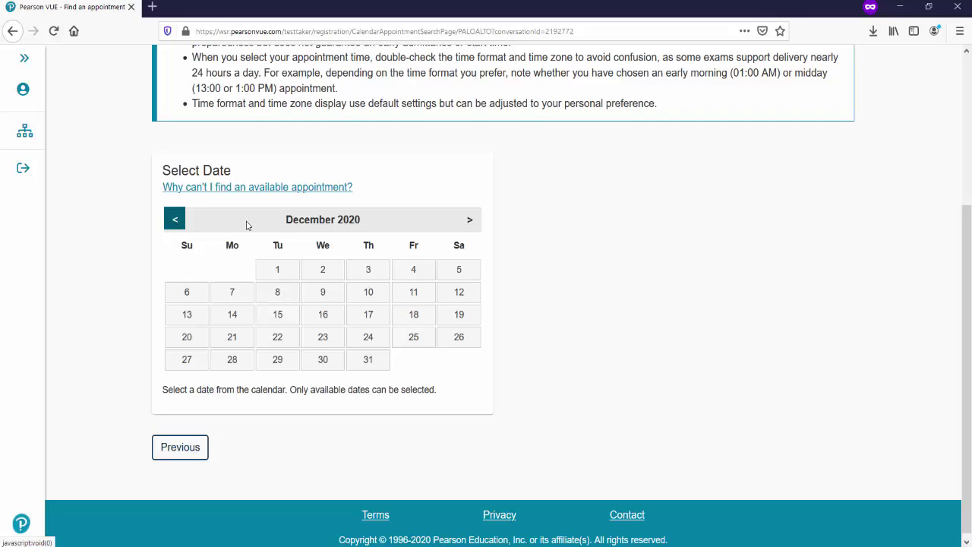
click(470, 222)
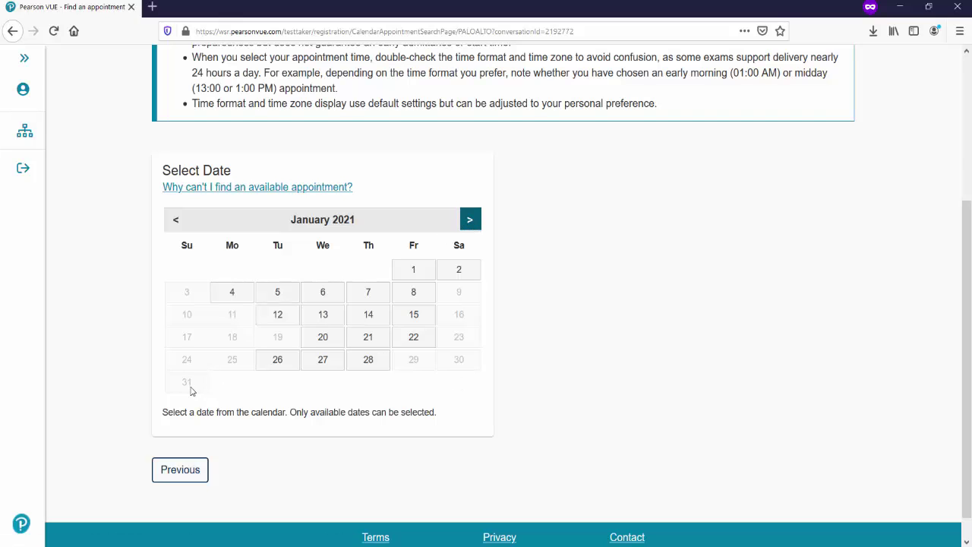
click(177, 223)
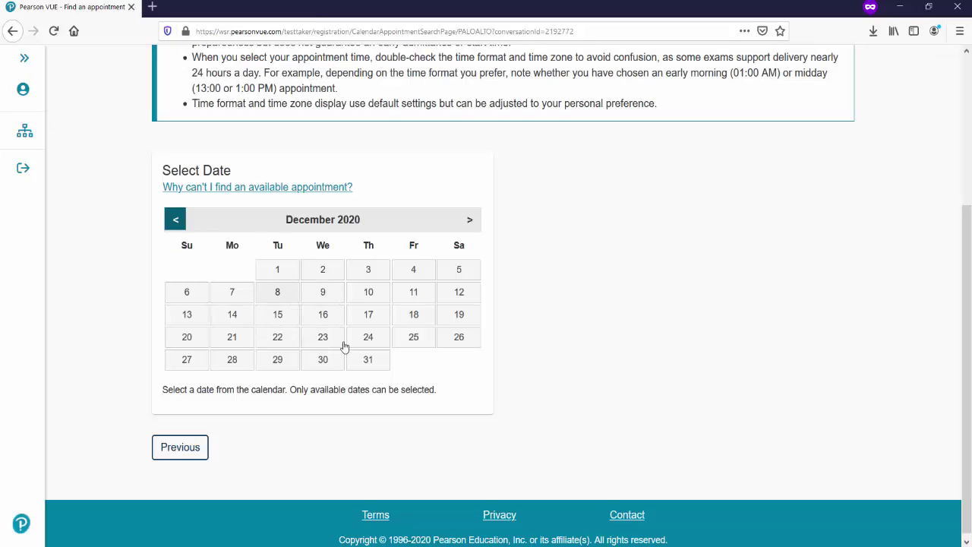
click(469, 220)
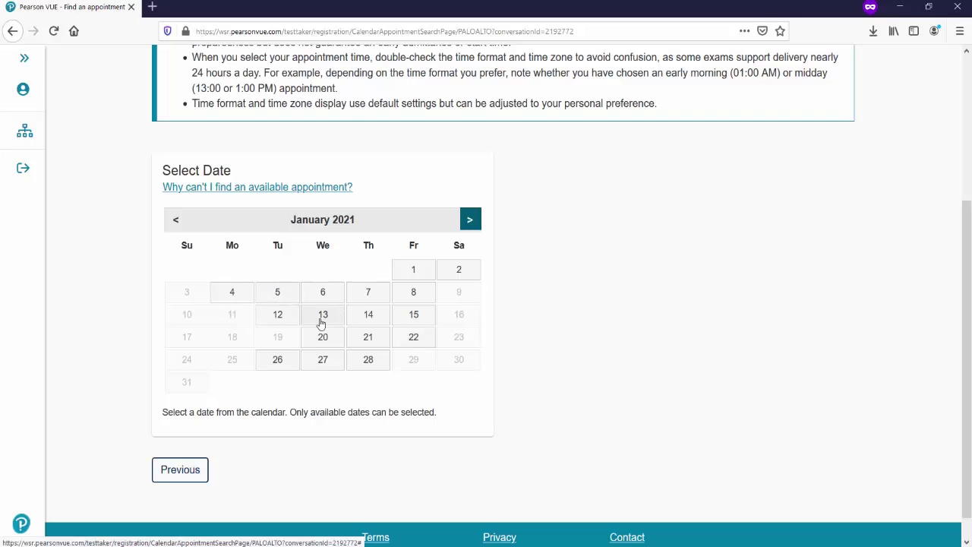
click(320, 322)
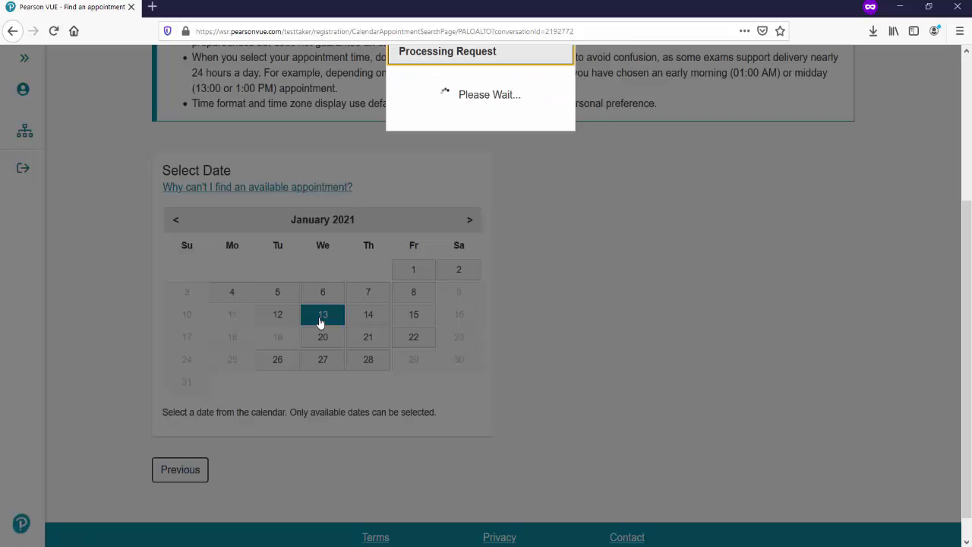
Choose the 03:00 PM afternoon start time
scroll(322, 322, down, 3)
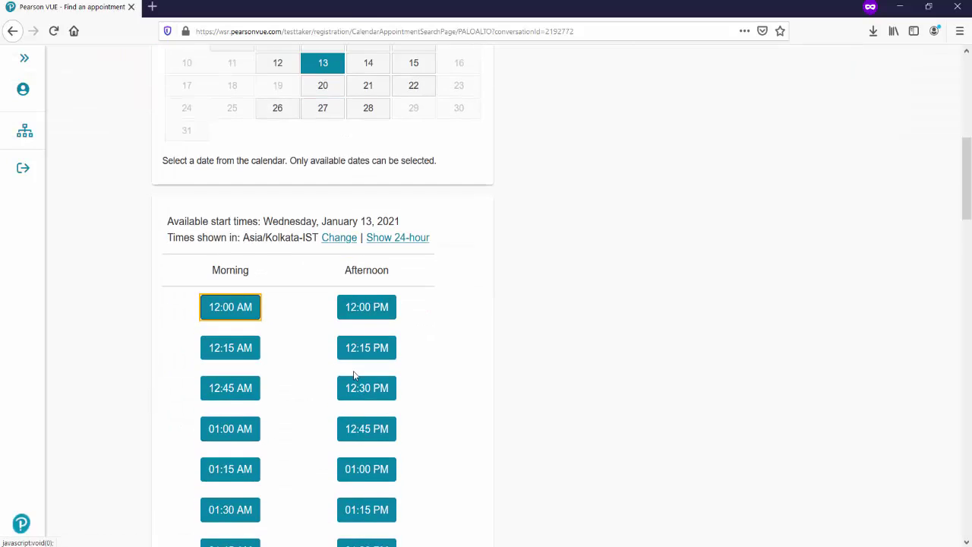
scroll(353, 371, down, 2)
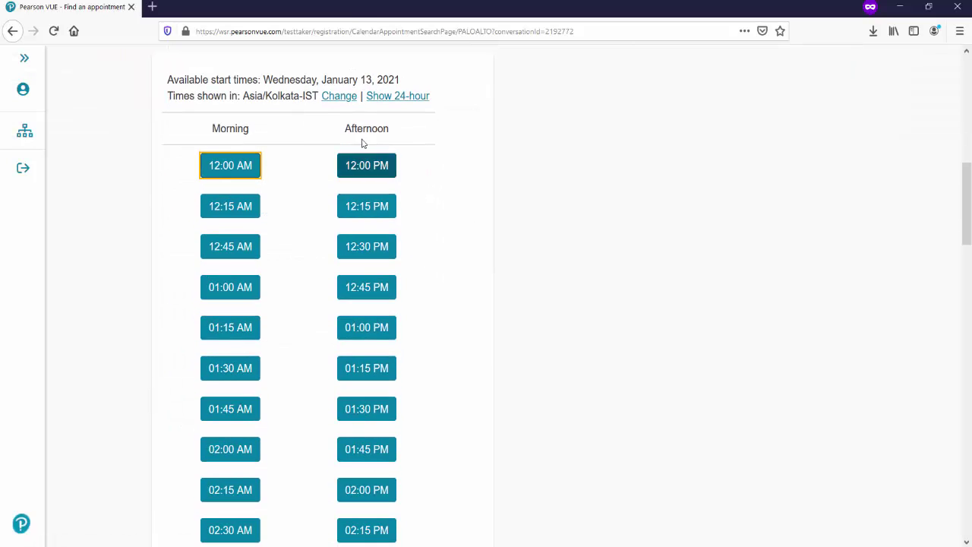
scroll(369, 309, down, 3)
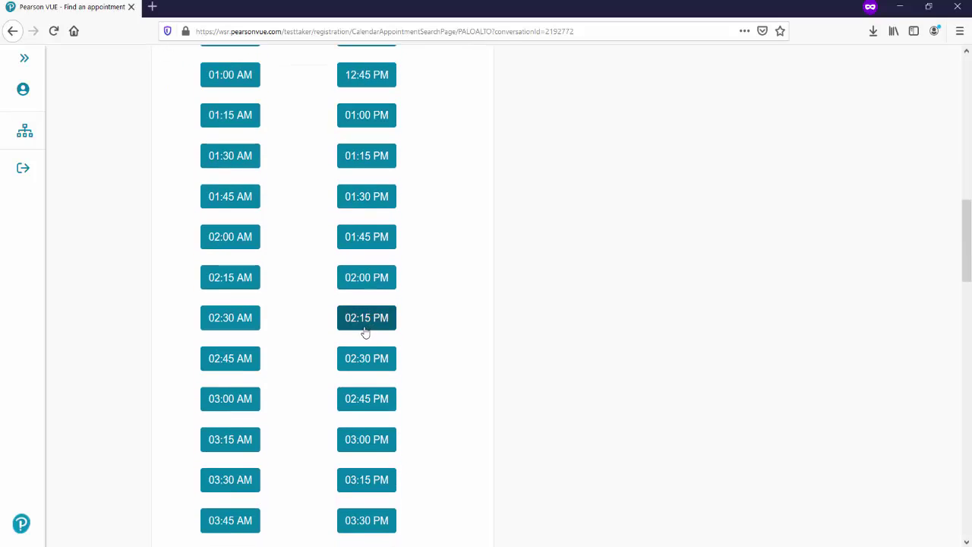
scroll(376, 383, down, 1)
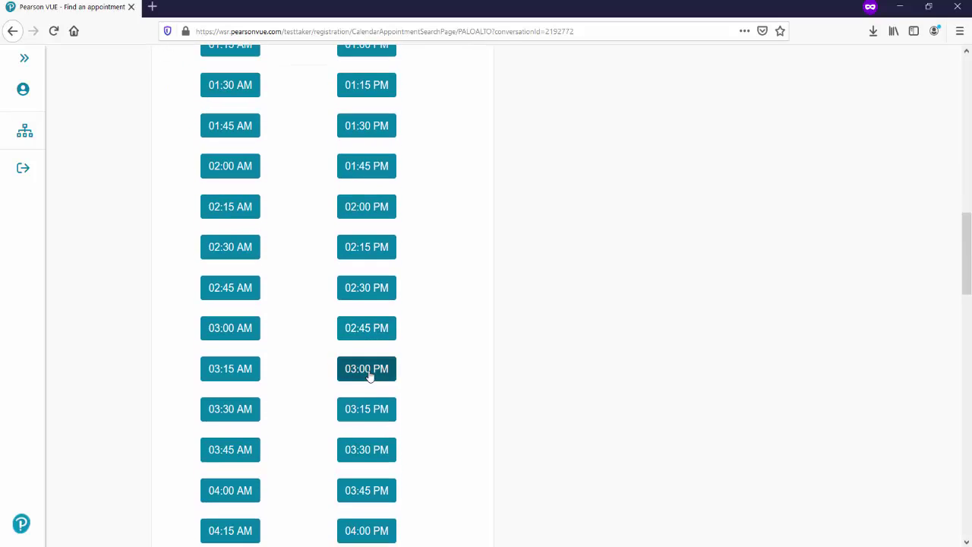
click(368, 373)
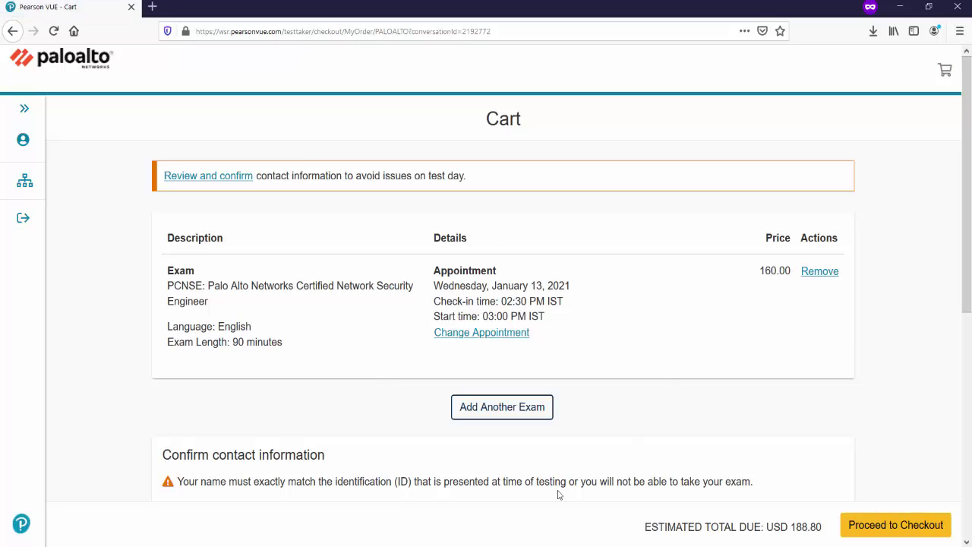
Check the cart's PCNSE exam title, exam length, appointment date and times, and 160.00 price
triple_click(183, 289)
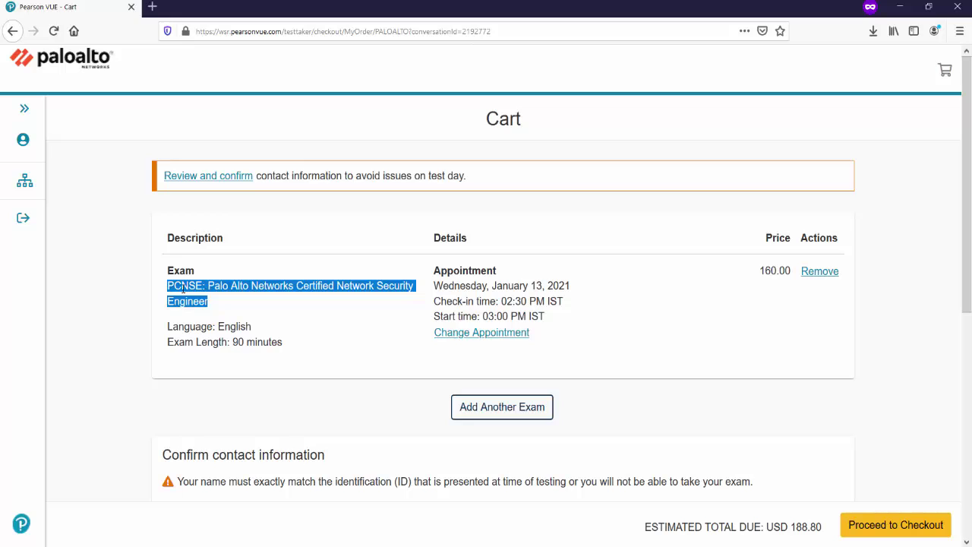
triple_click(204, 343)
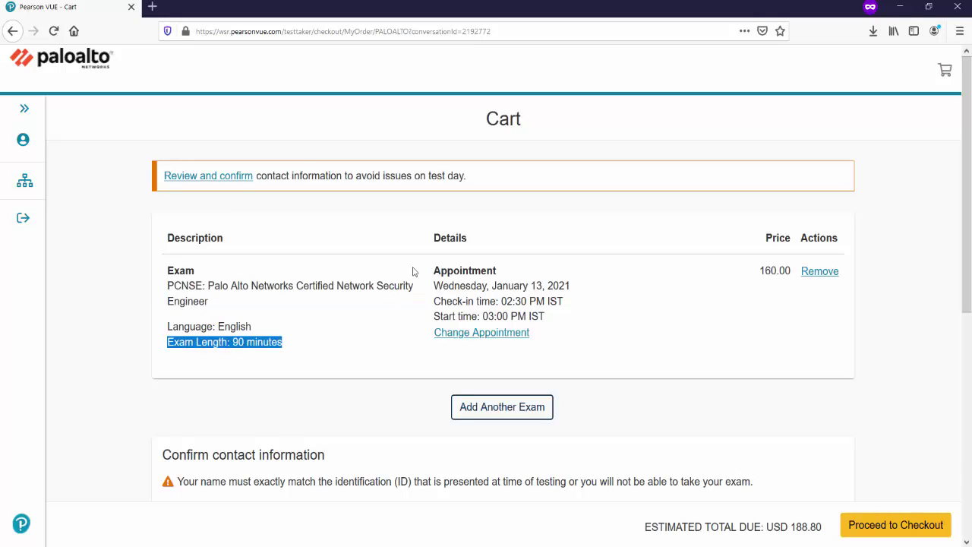
drag(435, 271, 553, 343)
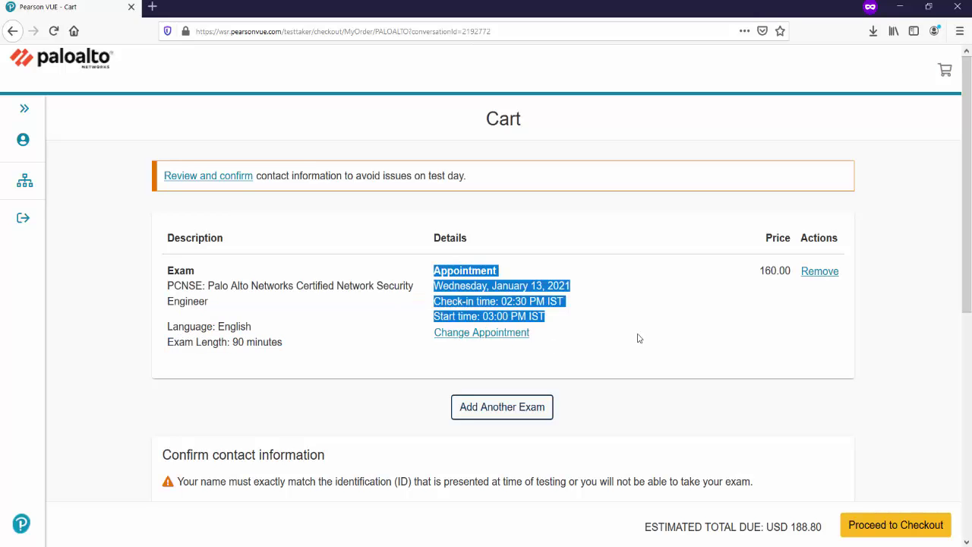
click(773, 271)
double_click(773, 270)
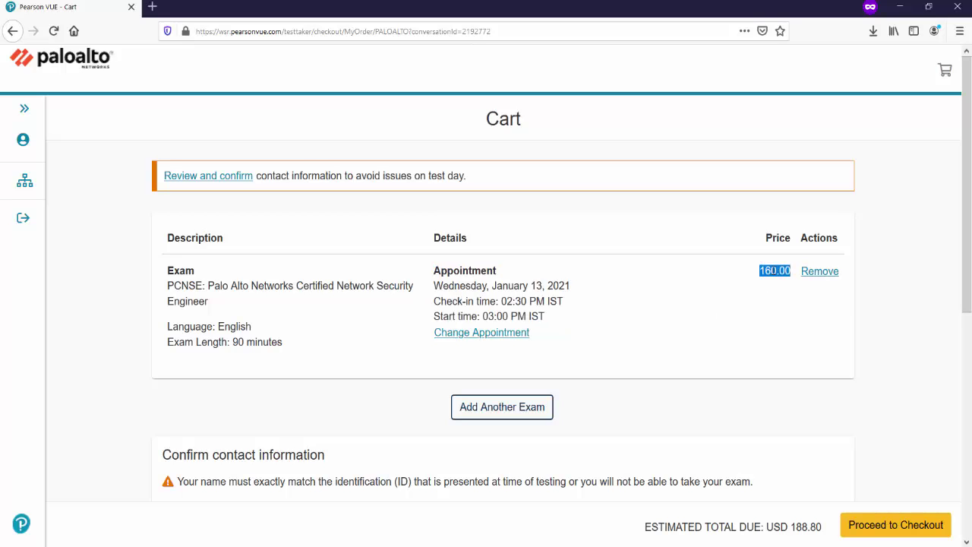
Check the 160.00 subtotal, 28.80 estimated tax and total due, then proceed to checkout
scroll(673, 338, down, 2)
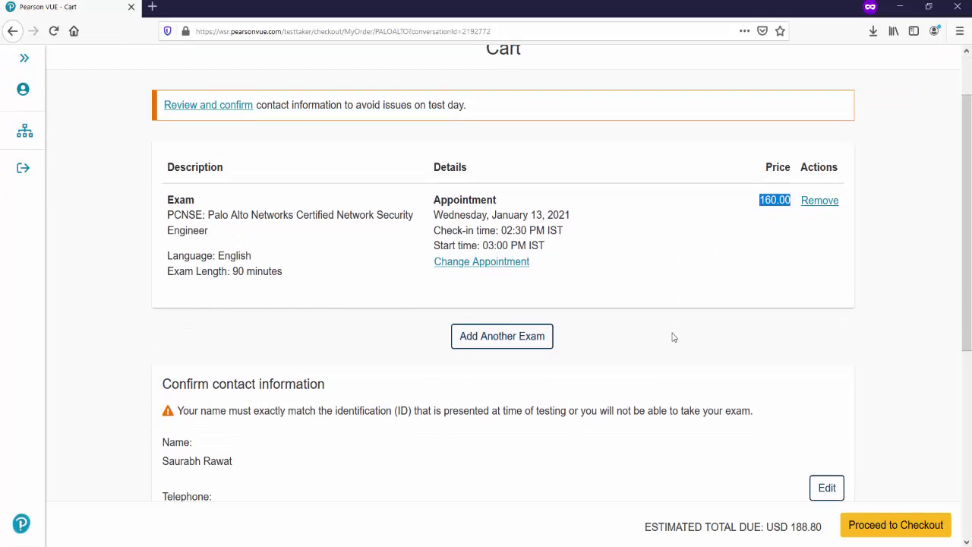
scroll(673, 337, down, 2)
scroll(532, 304, down, 5)
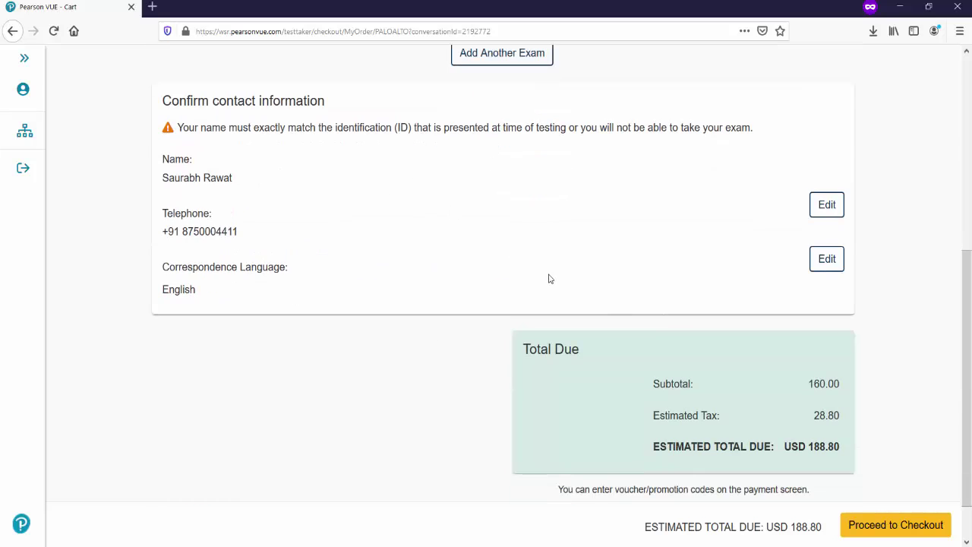
scroll(751, 501, down, 2)
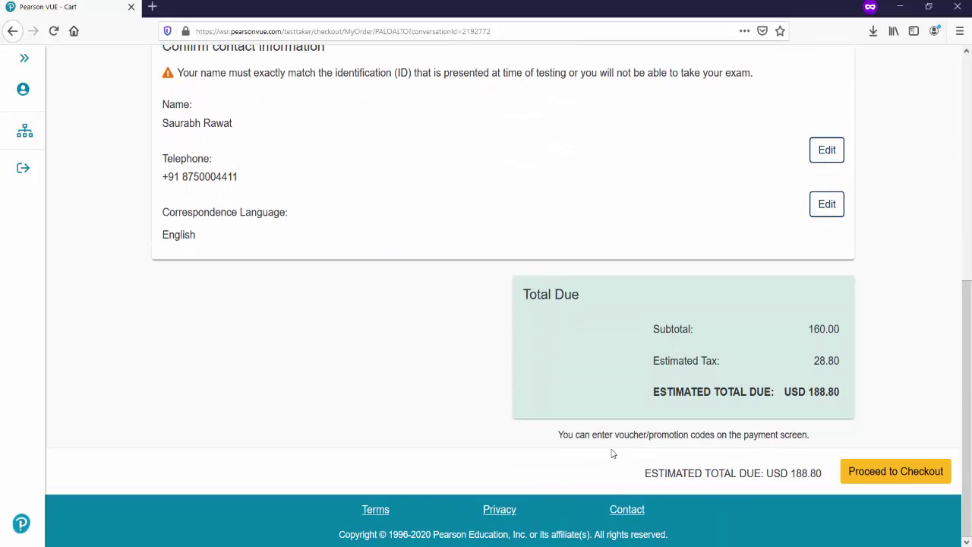
triple_click(613, 435)
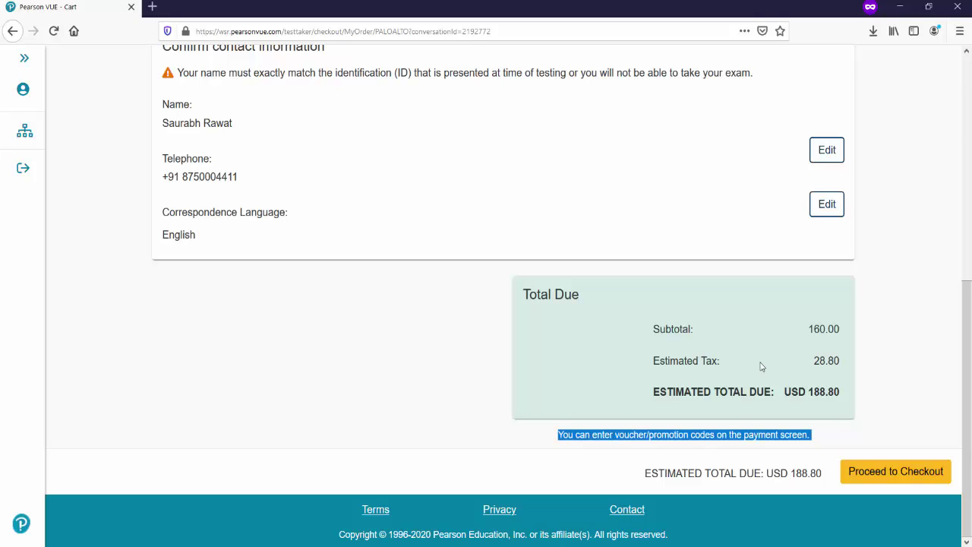
drag(807, 328, 841, 330)
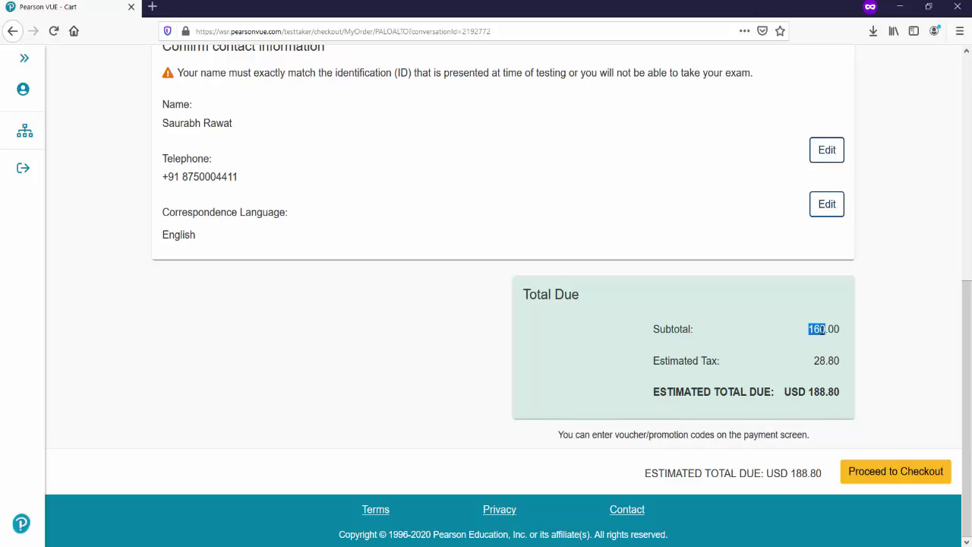
double_click(824, 361)
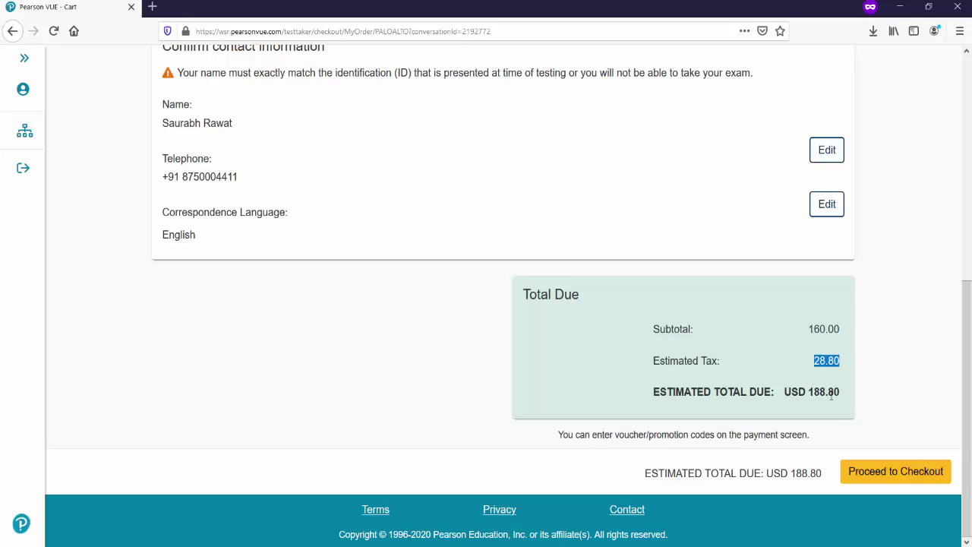
drag(784, 392, 838, 390)
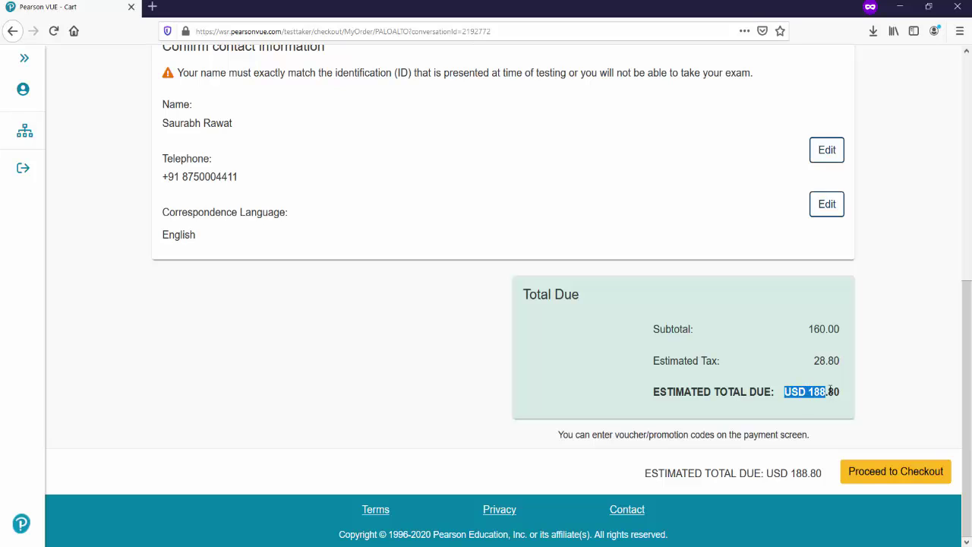
click(870, 467)
Read through the exam-day ID and check-in policies, then accept them
scroll(358, 401, down, 1)
scroll(349, 402, down, 4)
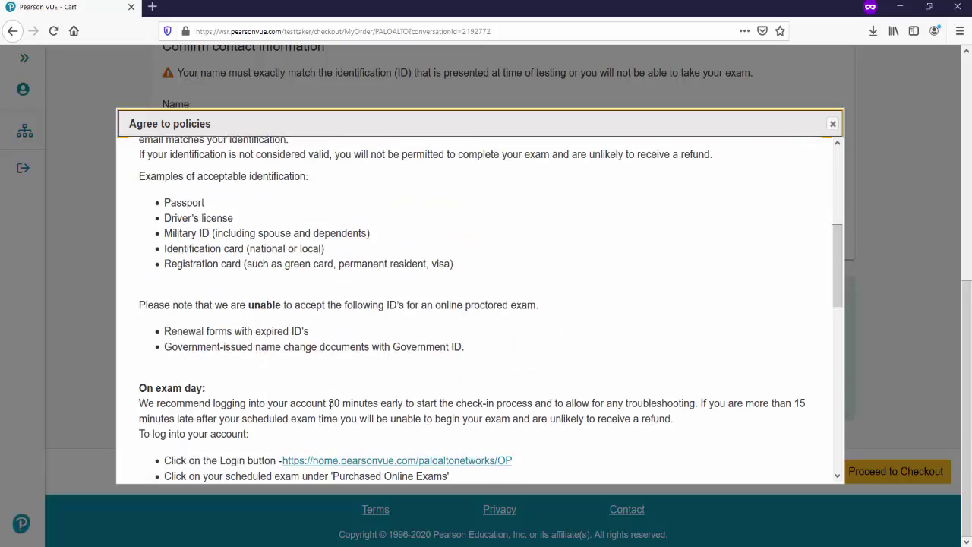
scroll(332, 407, down, 4)
scroll(332, 406, up, 7)
scroll(332, 406, up, 2)
scroll(333, 379, down, 5)
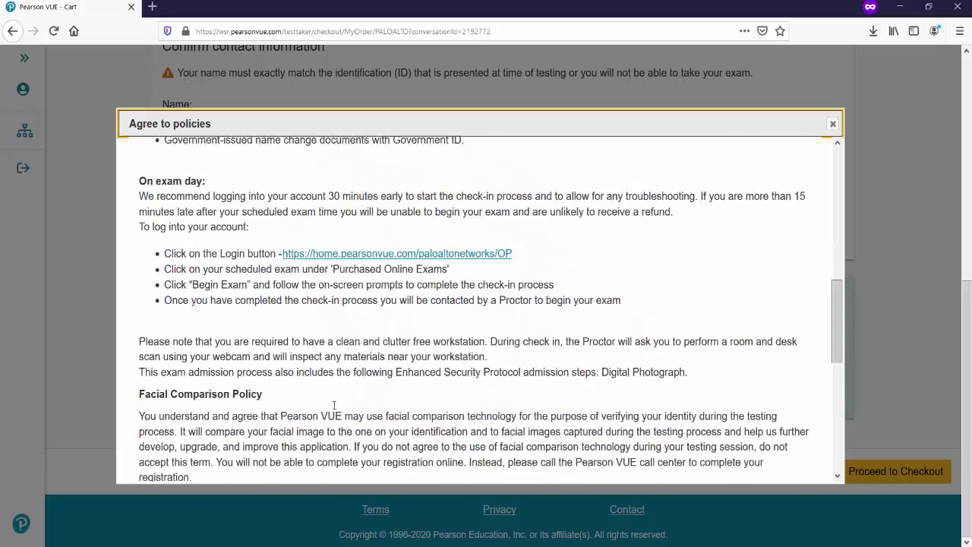
scroll(334, 410, down, 5)
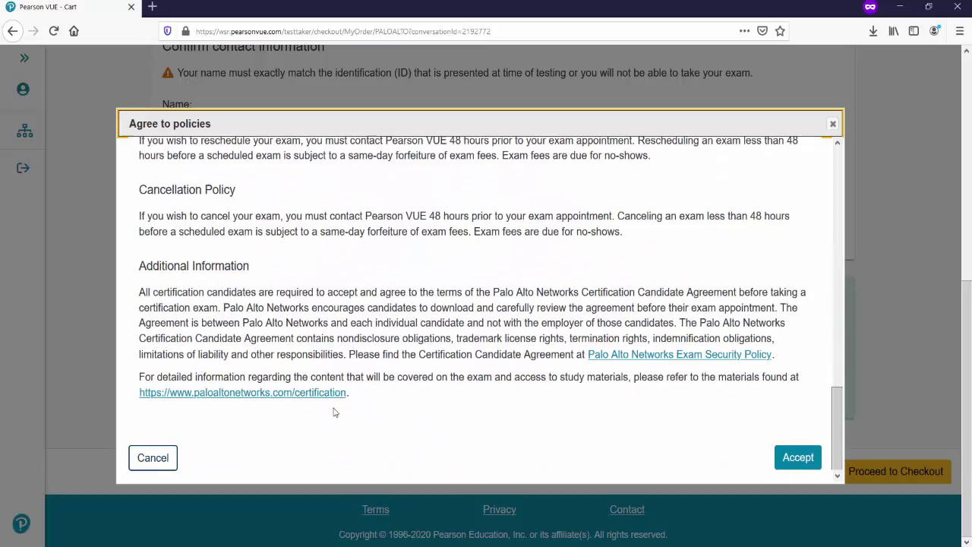
click(802, 462)
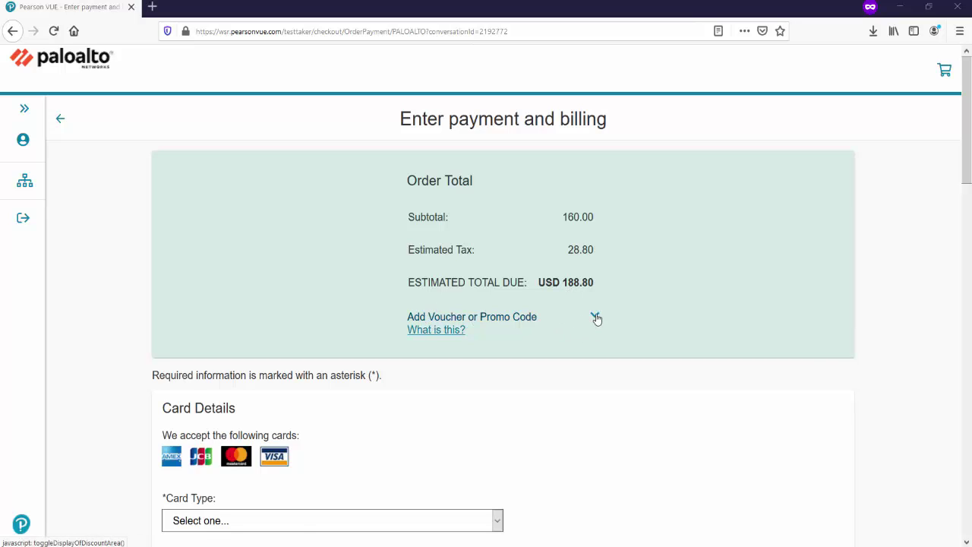
Enter the promo code Flash50 in the Voucher/Promotion Code field and apply it
click(462, 336)
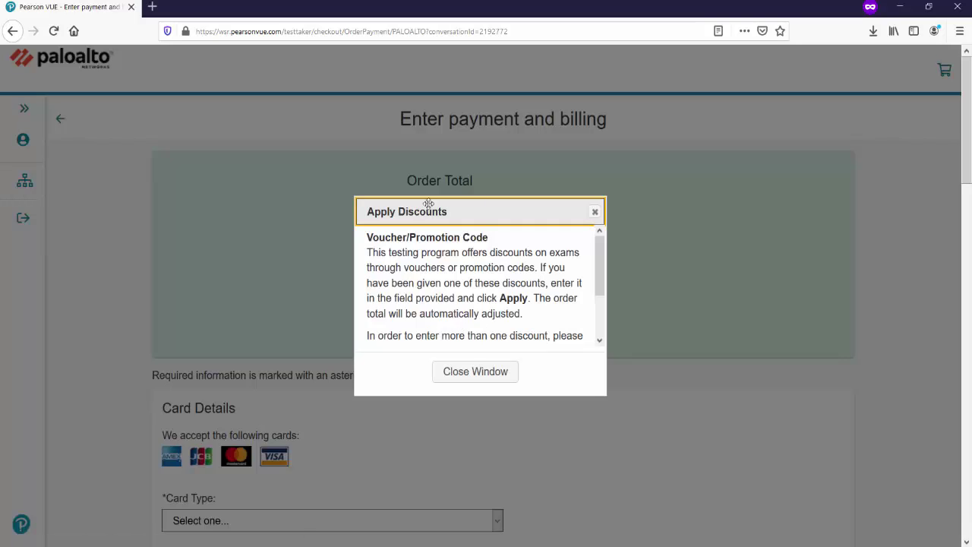
click(477, 371)
click(594, 318)
click(474, 391)
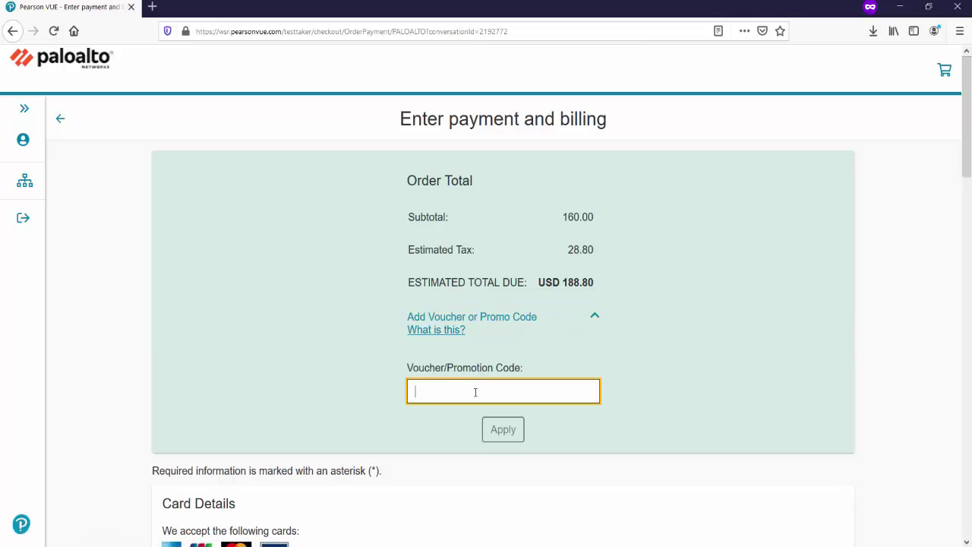
text(Flash50)
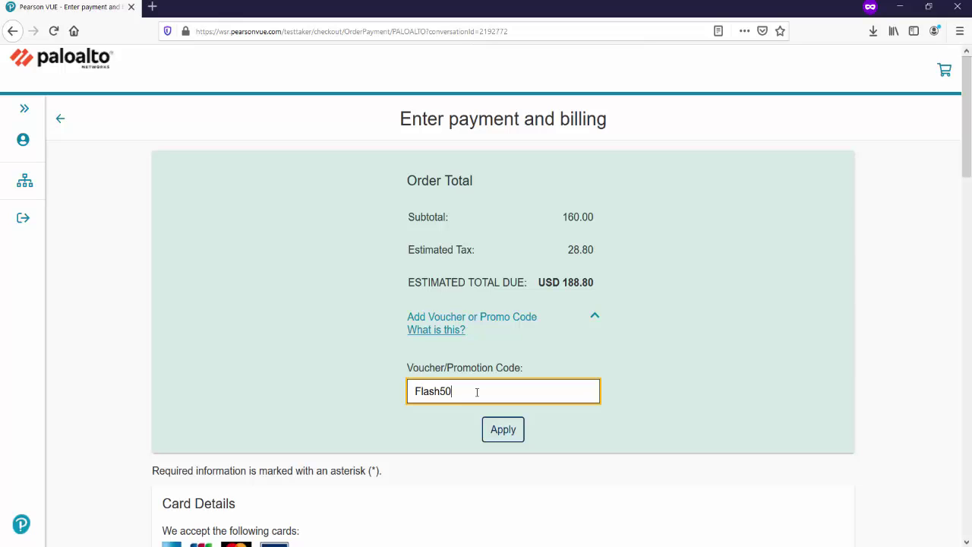
click(499, 439)
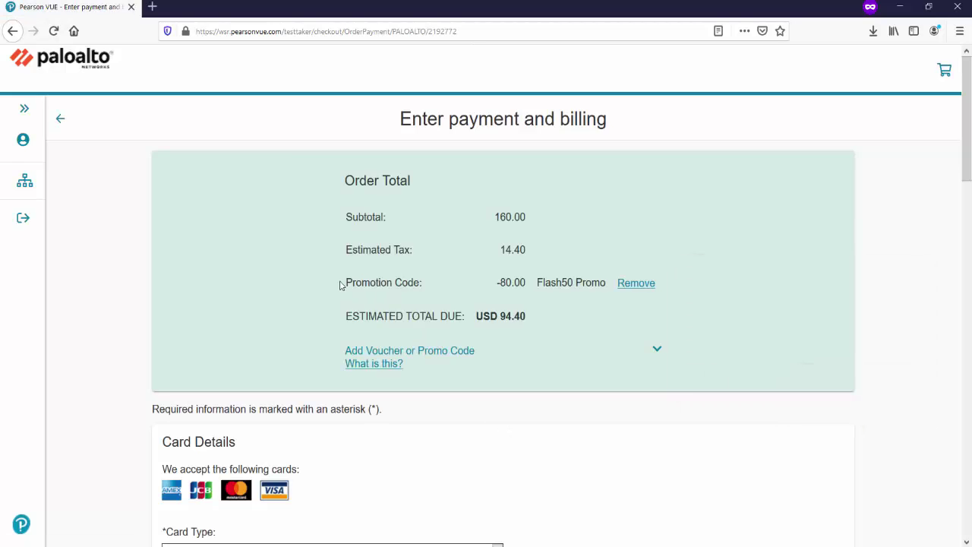
Confirm the new Promotion Code line, the -80.00 discount and the USD 94.40 total
drag(341, 283, 416, 281)
mouse_move(538, 283)
mouse_down()
mouse_move(571, 283)
mouse_move(497, 286)
mouse_up()
drag(527, 317, 478, 316)
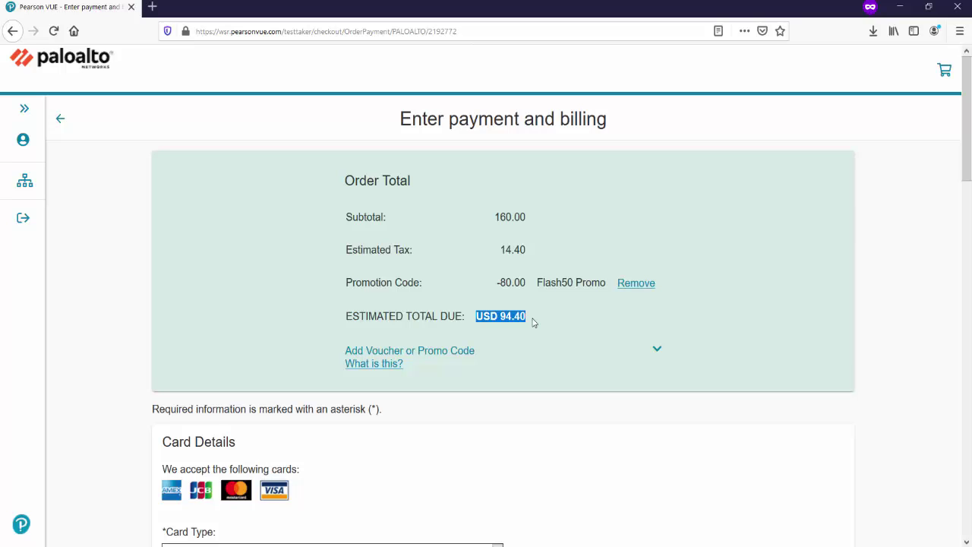
scroll(532, 327, down, 5)
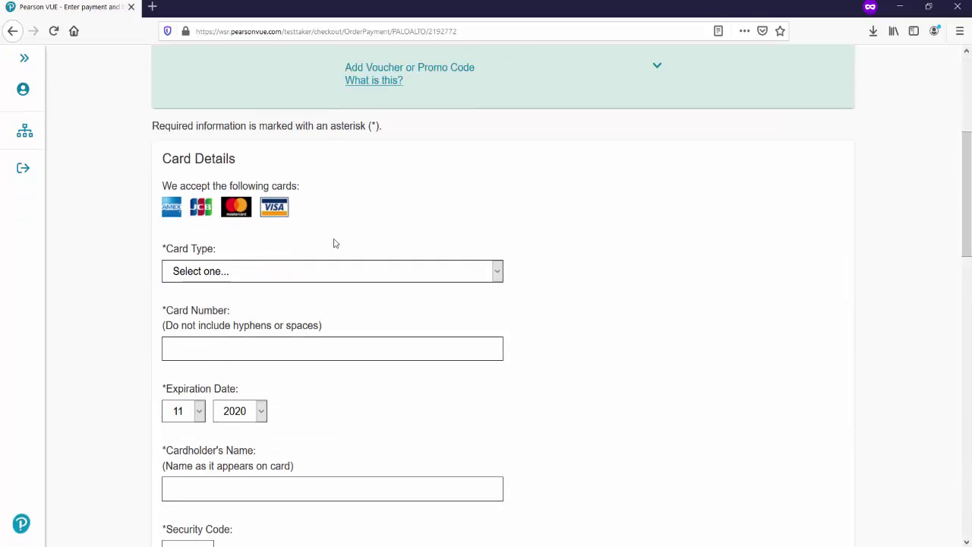
scroll(224, 322, down, 4)
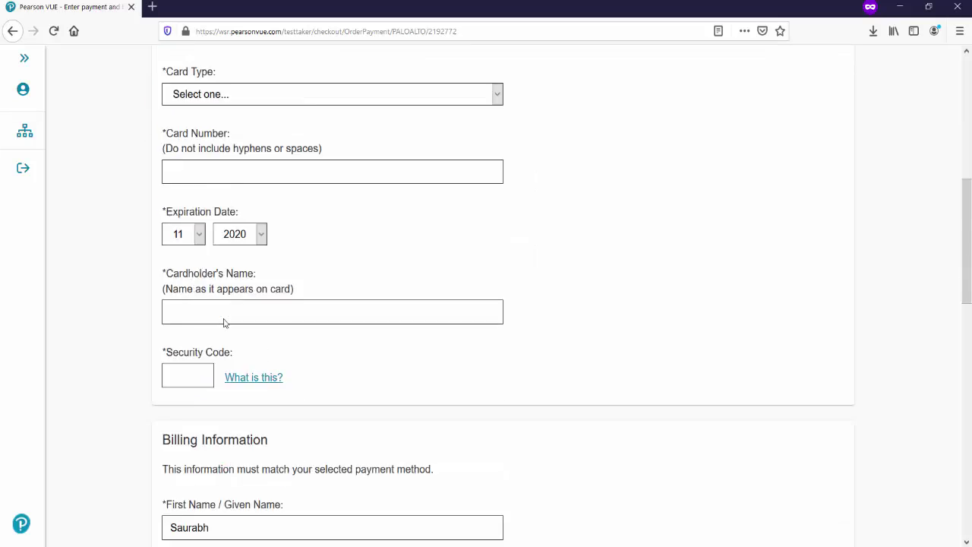
scroll(224, 319, down, 6)
scroll(578, 365, down, 8)
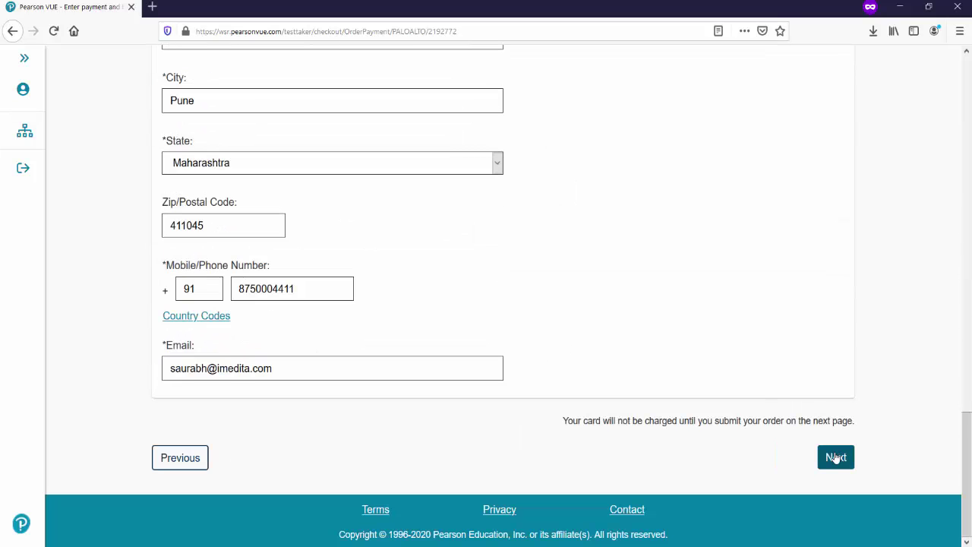